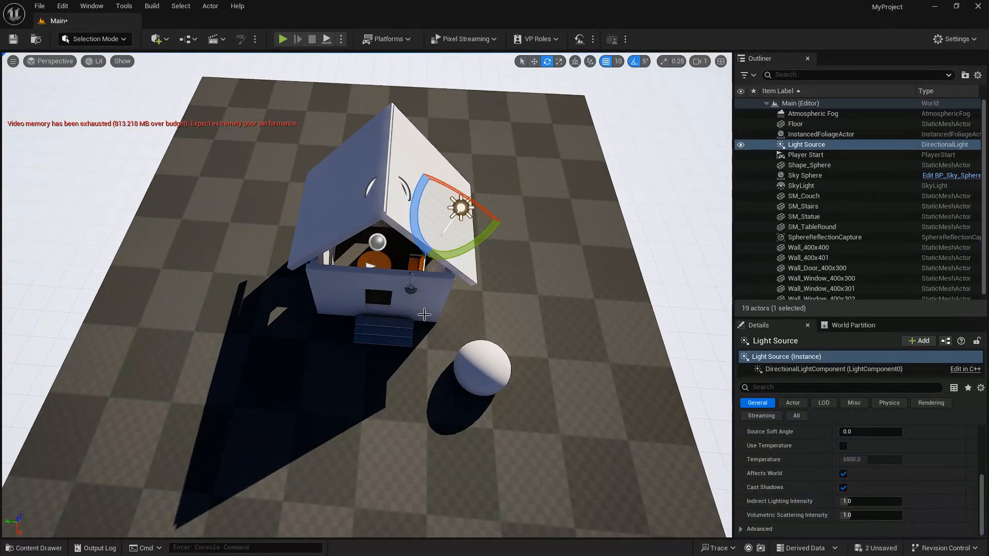
Filter the StarterContent assets to show only materials by enabling the Material filter and turning off Static Mesh
scroll(414, 289, up, 3)
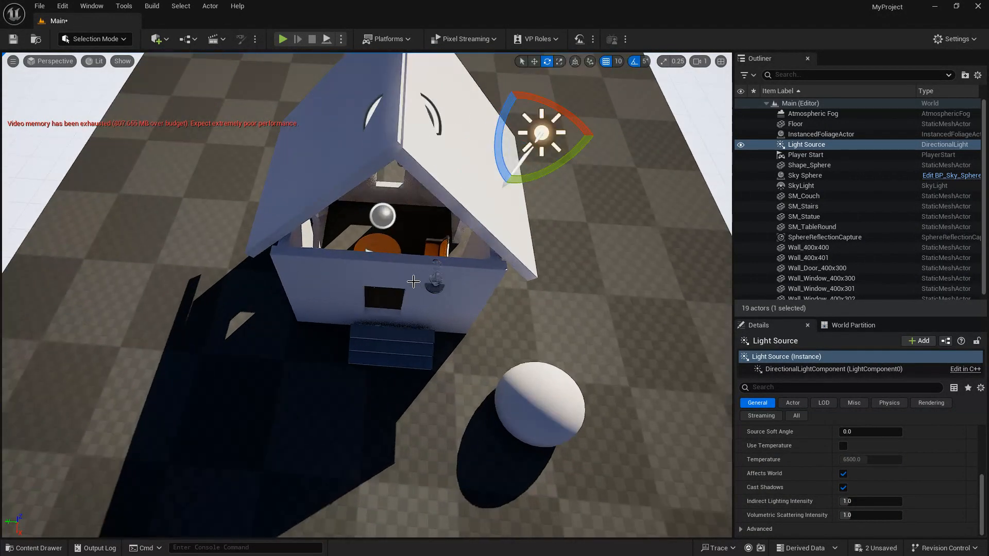
alt+drag(431, 323, 528, 254)
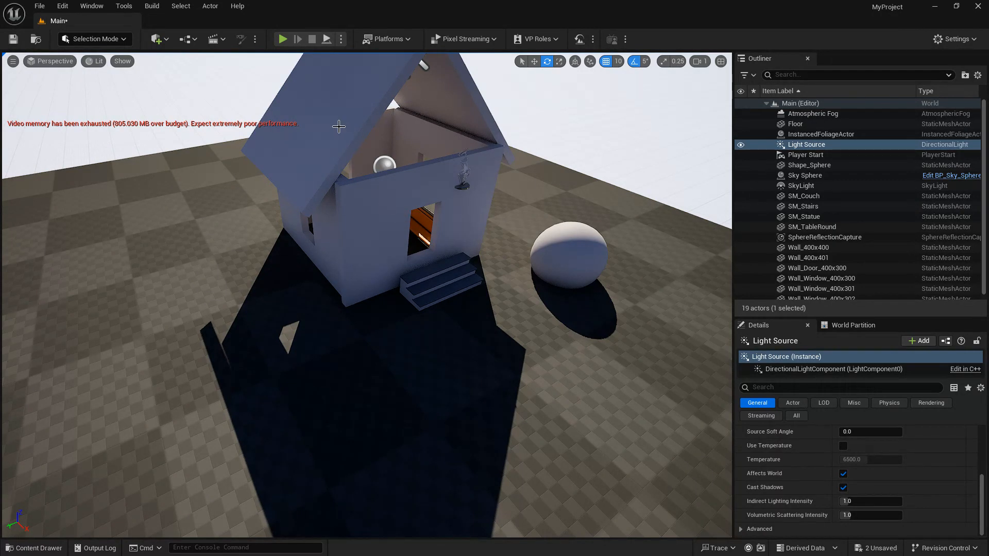
alt+drag(575, 325, 557, 341)
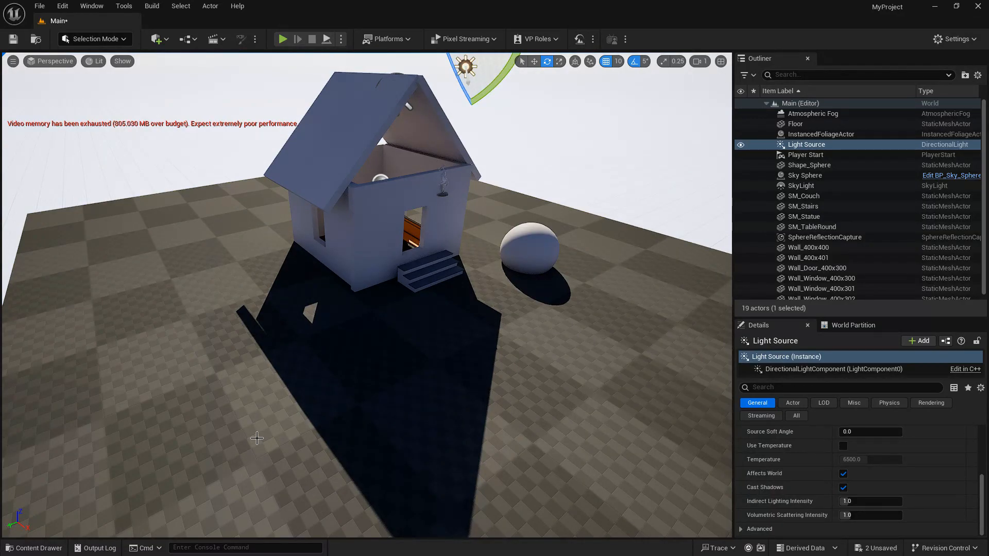
click(35, 549)
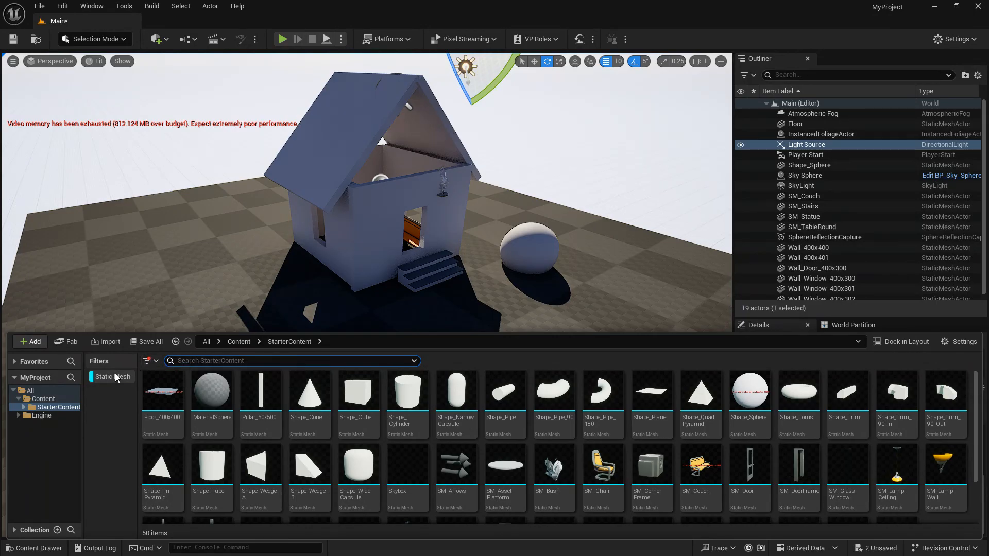
click(156, 361)
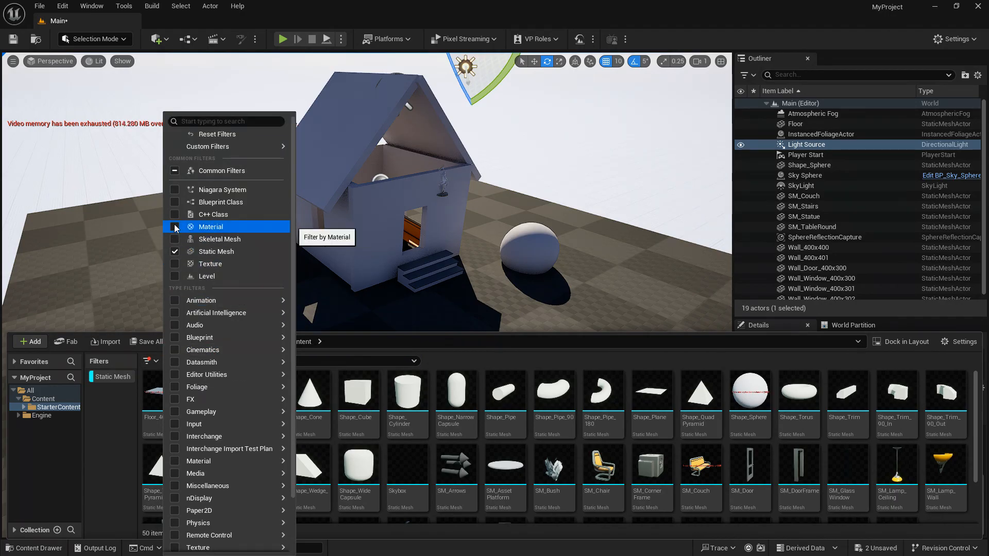
click(175, 227)
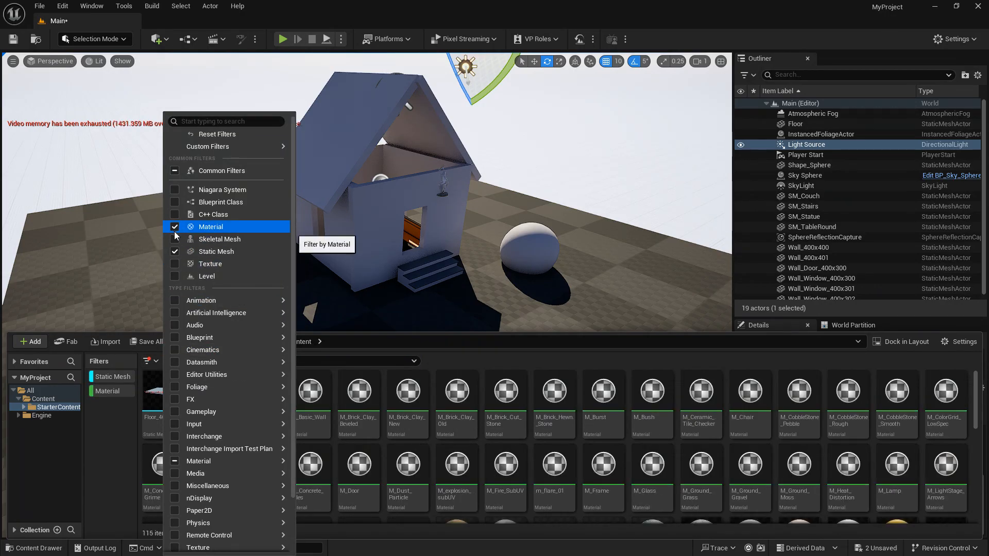
click(106, 424)
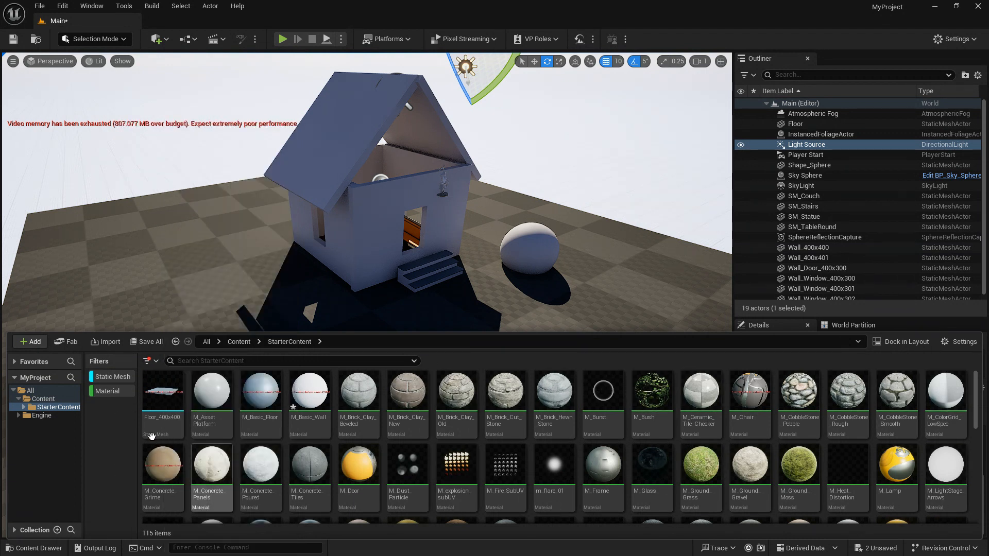
click(105, 377)
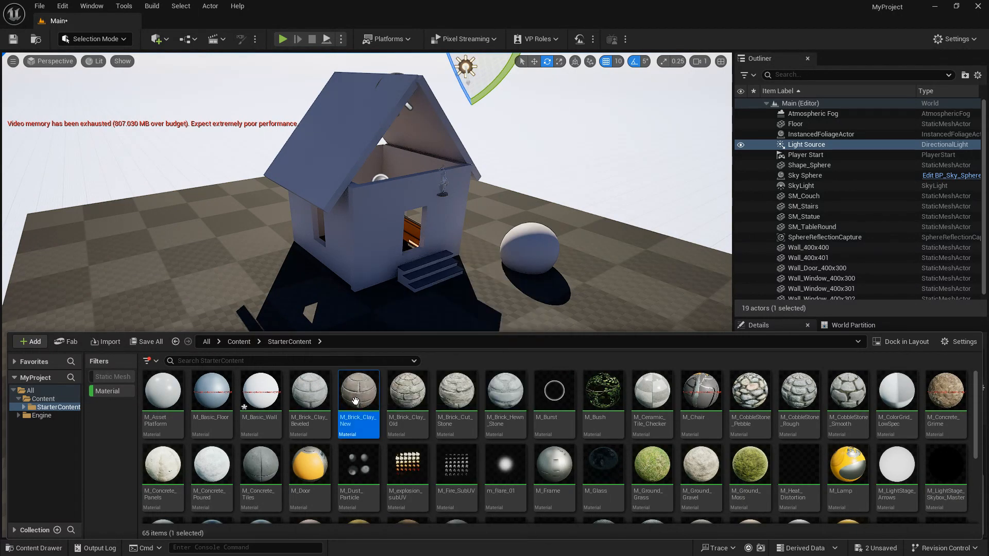
Apply the M_Brick_Clay_New material to the house wall behind the stairs and to the adjacent doorway wall
drag(368, 363, 380, 223)
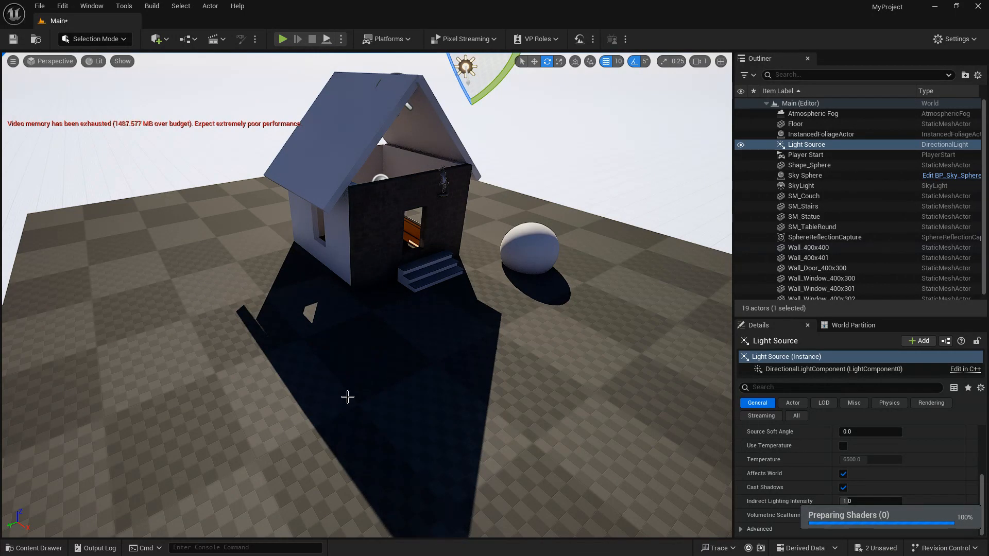
scroll(445, 178, up, 5)
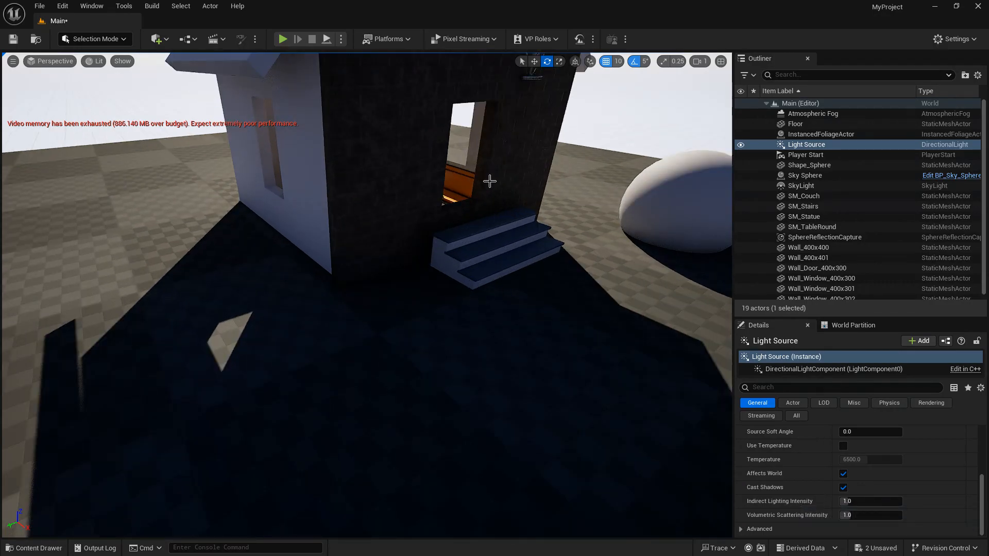
right_drag(494, 181, 191, 161)
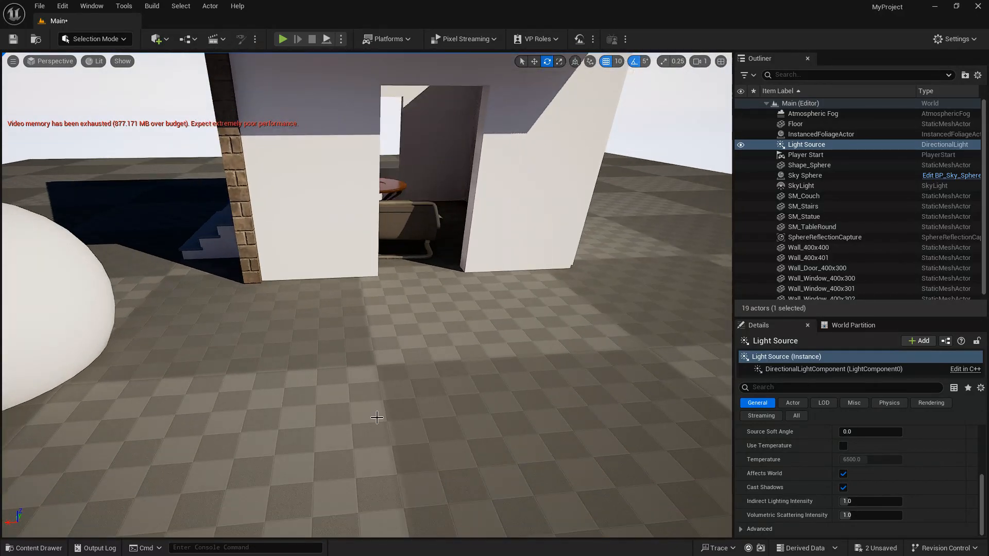
click(58, 550)
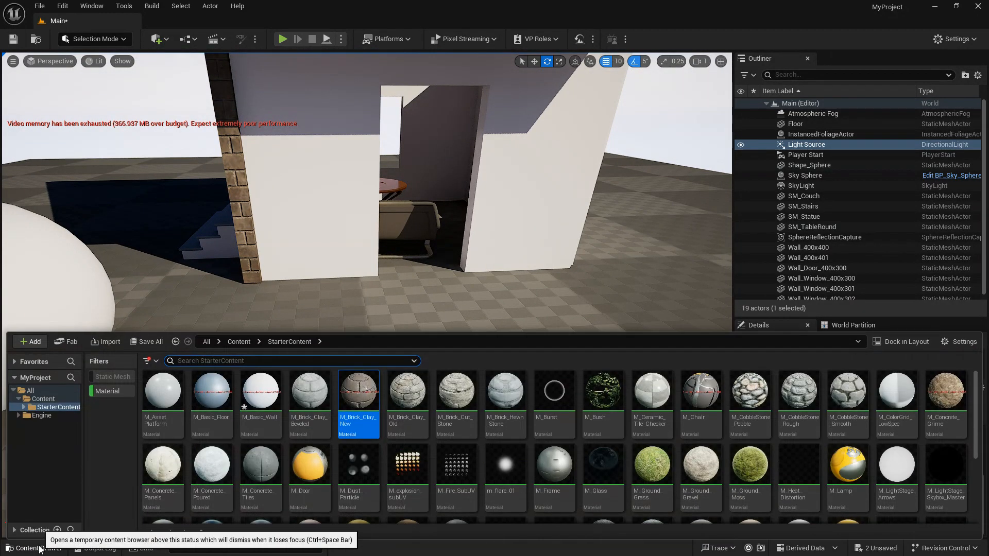
drag(367, 394, 328, 171)
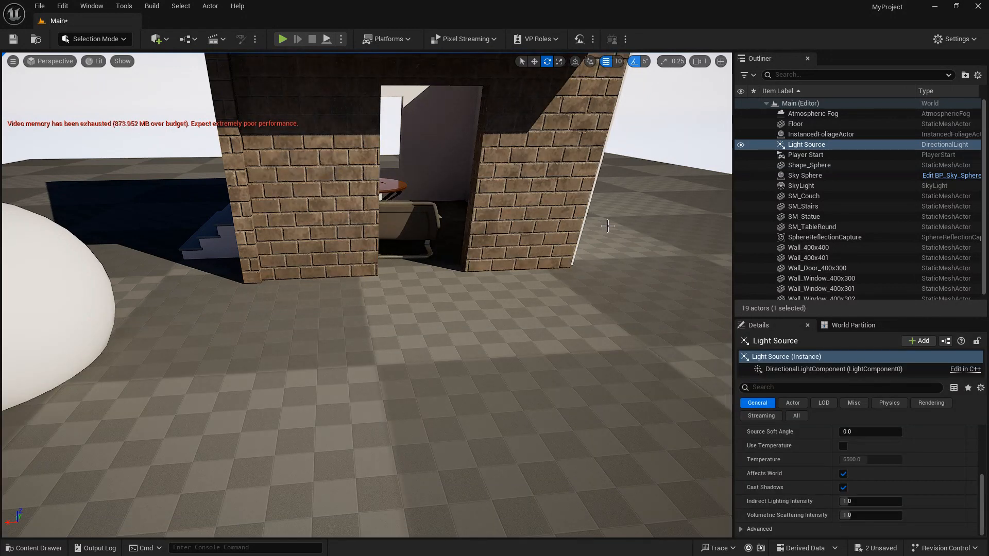
Apply M_Brick_Clay_New to the window wall next to the doorway wall
alt+drag(645, 265, 400, 313)
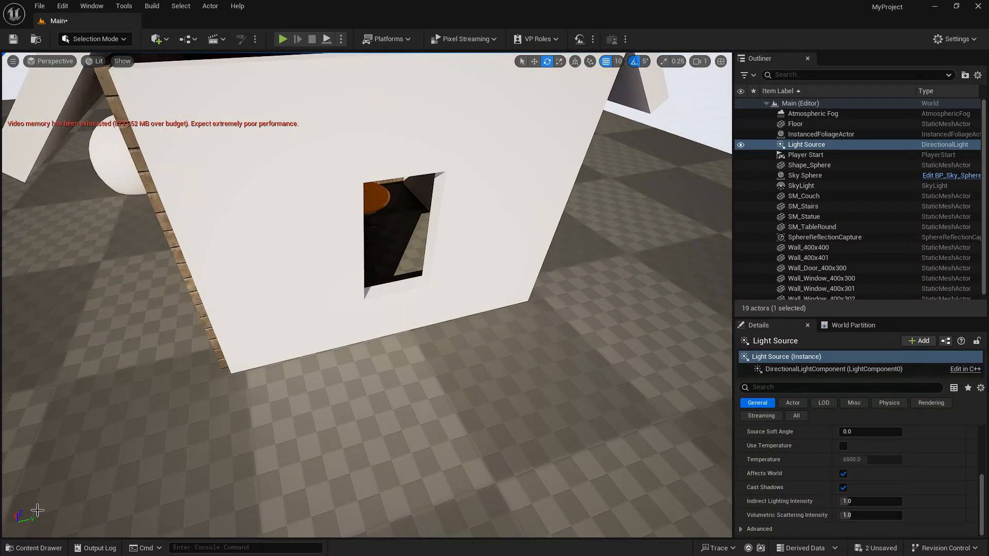
click(34, 548)
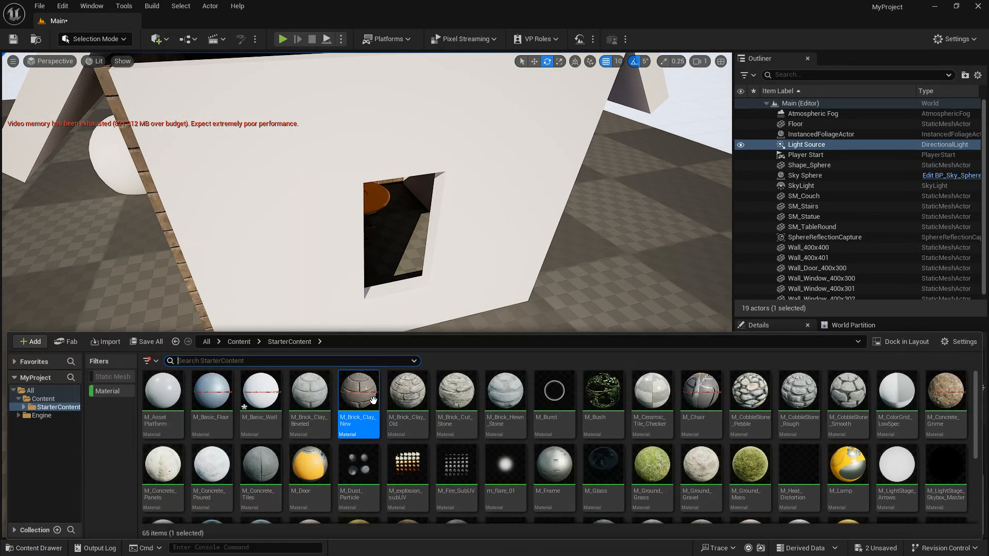
drag(377, 370, 325, 193)
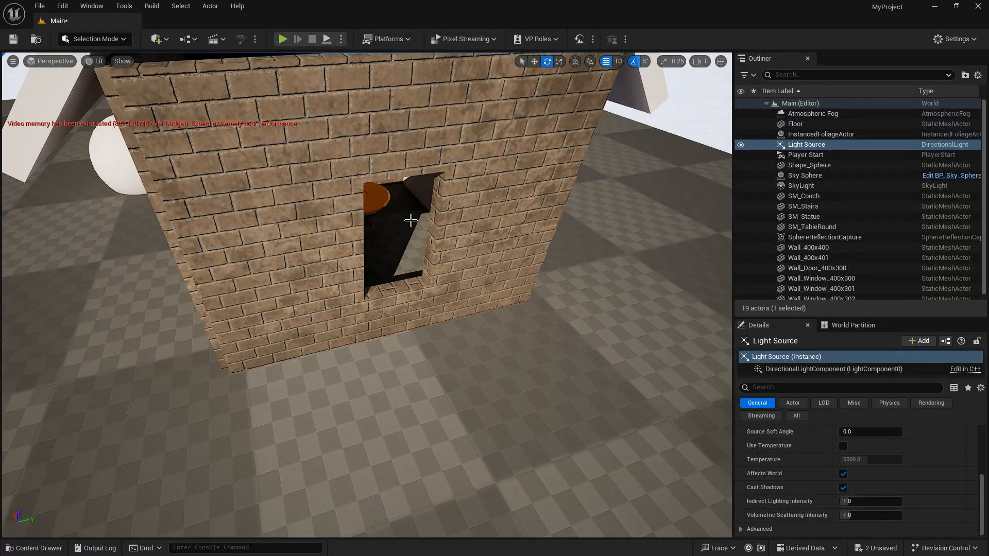
Apply the M_Brick_Clay_Beveled material to the last unpainted window wall of the house
alt+drag(668, 214, 310, 206)
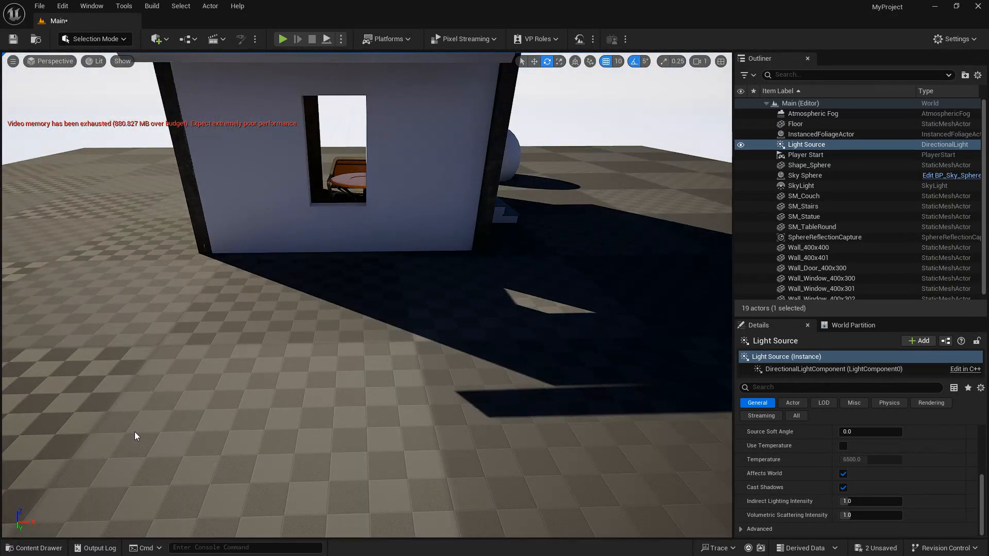
alt+drag(136, 436, 423, 282)
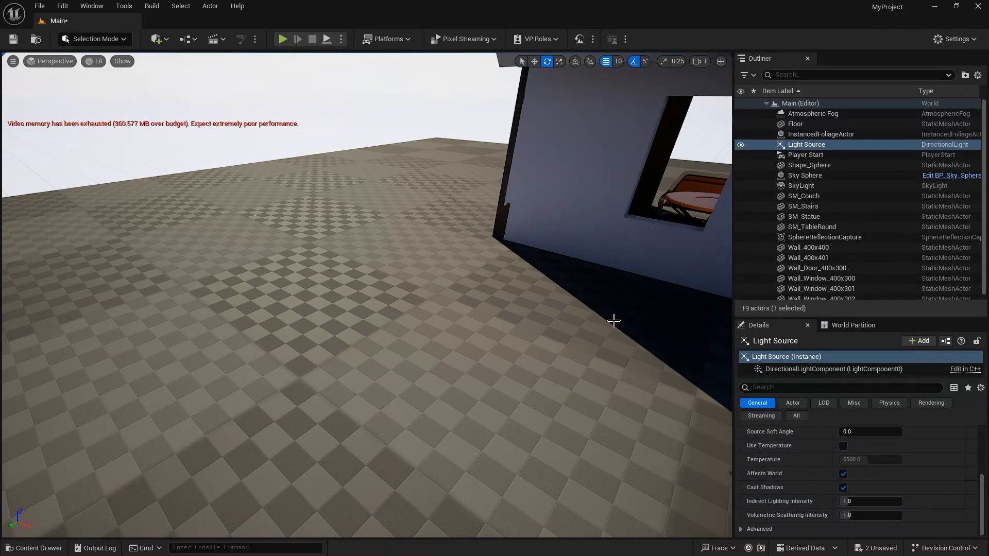
alt+drag(641, 313, 720, 333)
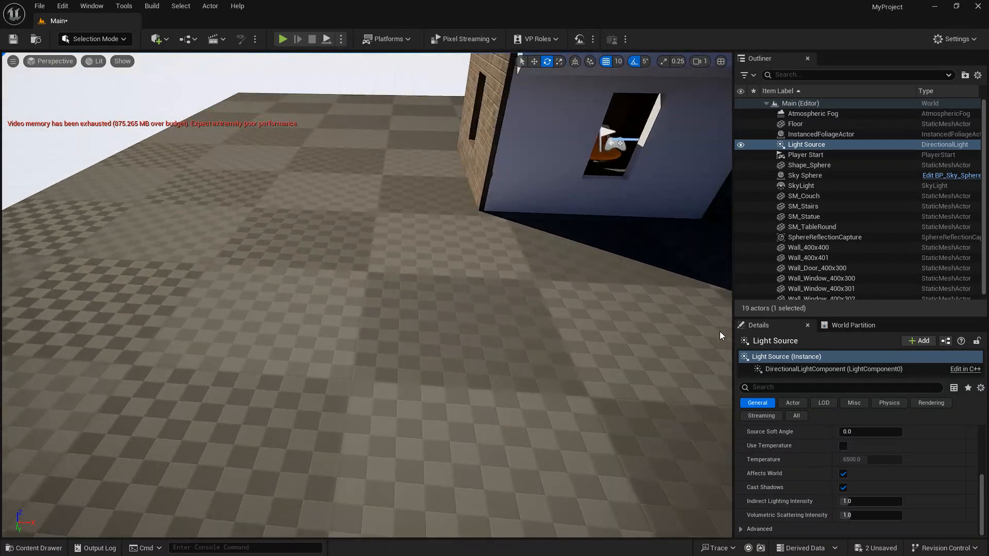
click(619, 313)
mouse_move(595, 306)
alt+mouse_down()
mouse_move(552, 305)
mouse_move(597, 308)
mouse_move(636, 288)
mouse_move(660, 175)
mouse_move(625, 300)
mouse_move(542, 326)
mouse_move(663, 333)
mouse_move(588, 321)
mouse_move(614, 309)
mouse_move(474, 300)
mouse_move(635, 304)
mouse_move(648, 300)
mouse_move(641, 281)
mouse_move(607, 309)
alt+mouse_up()
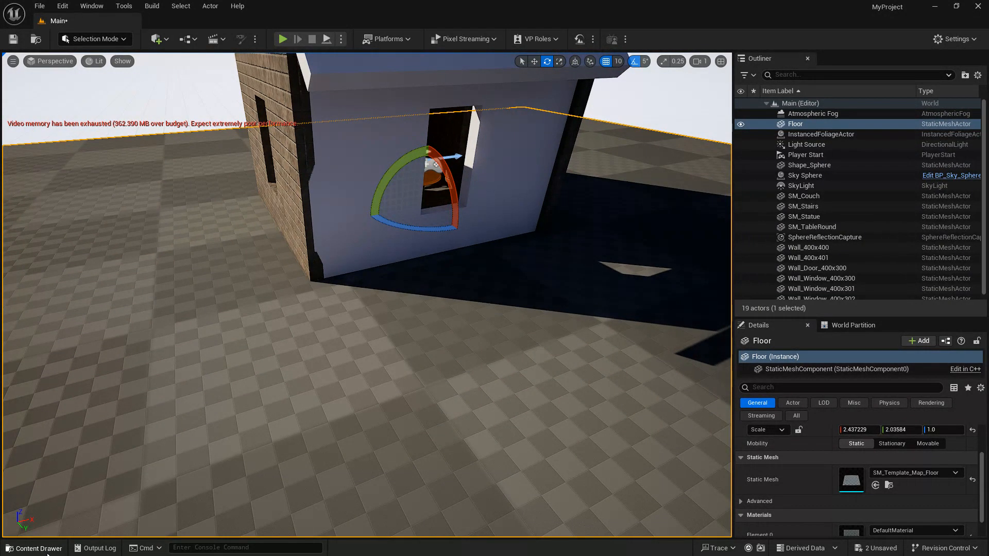
click(50, 554)
drag(314, 393, 377, 154)
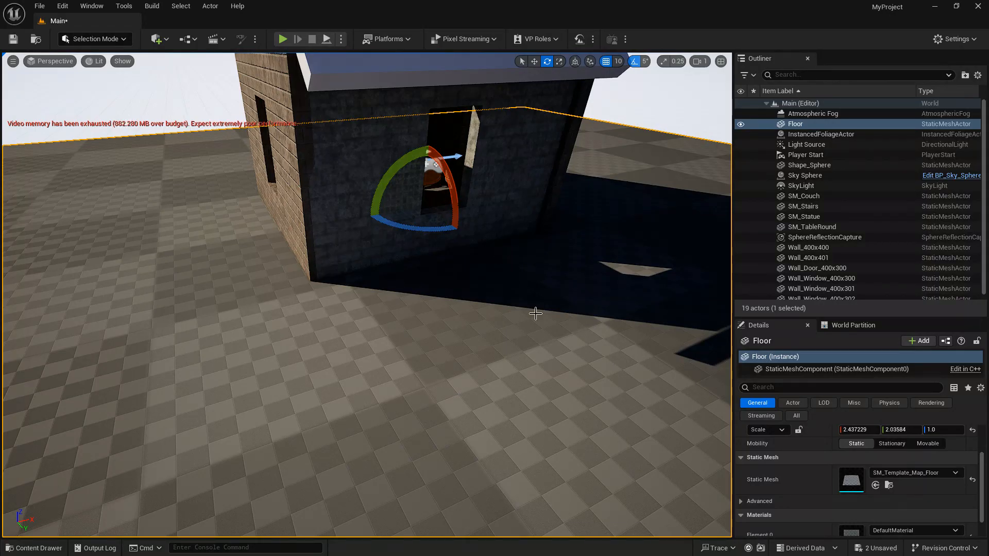
Replace the beveled brick on the last window wall with M_Brick_Clay_New to match the other walls
alt+drag(557, 321, 593, 315)
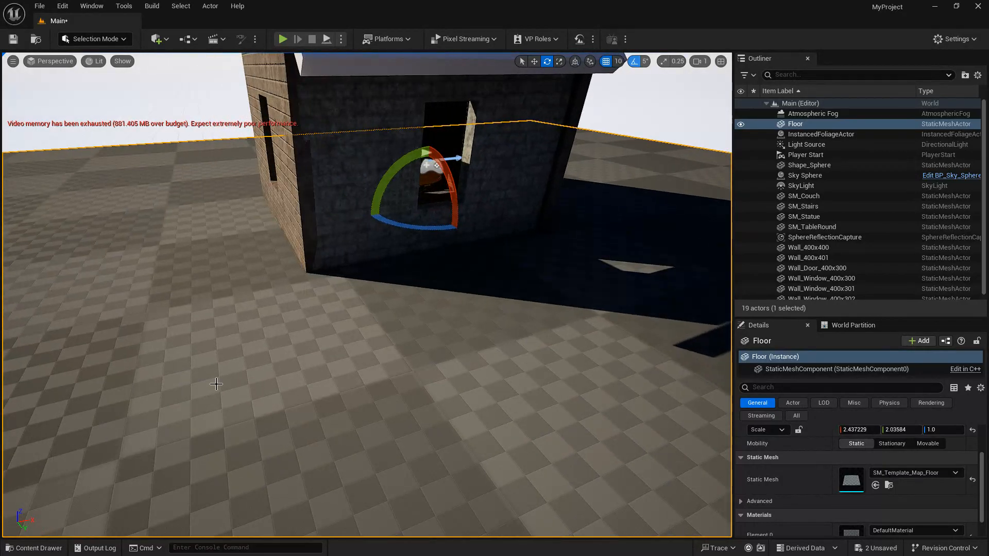
click(44, 548)
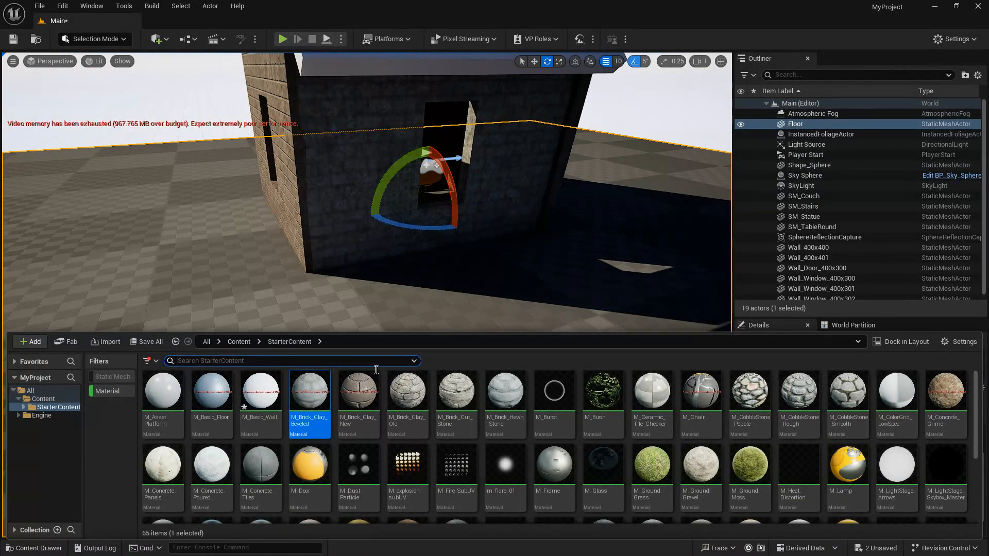
click(358, 397)
drag(397, 276, 358, 177)
Apply the M_Ground_Grass material to the floor around the house
mouse_move(567, 346)
alt+mouse_down()
mouse_move(250, 386)
mouse_move(206, 404)
mouse_move(149, 368)
mouse_move(152, 352)
mouse_move(336, 436)
mouse_move(667, 353)
mouse_move(464, 392)
mouse_move(172, 401)
mouse_move(99, 398)
mouse_move(65, 334)
mouse_move(50, 355)
mouse_move(565, 348)
alt+mouse_up()
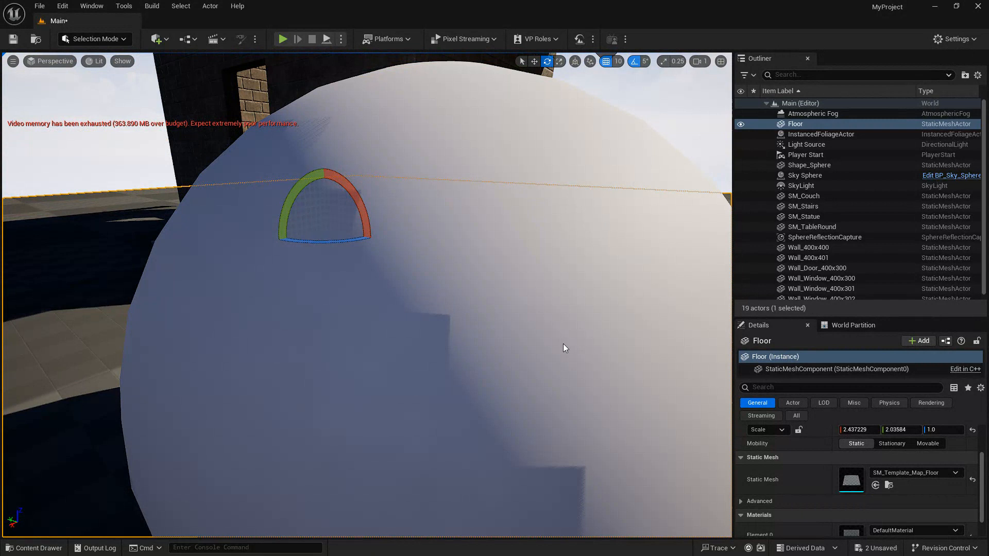
scroll(565, 348, down, 5)
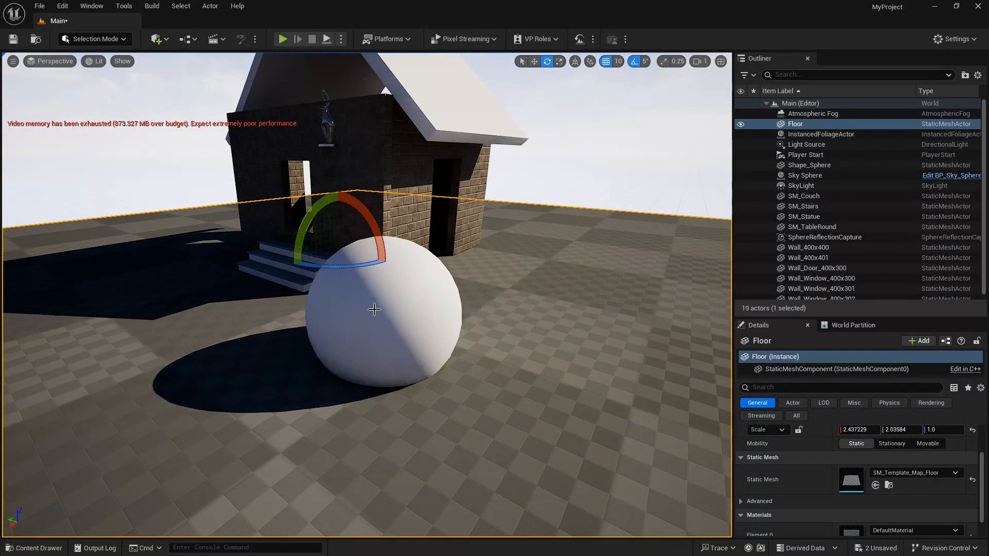
click(34, 549)
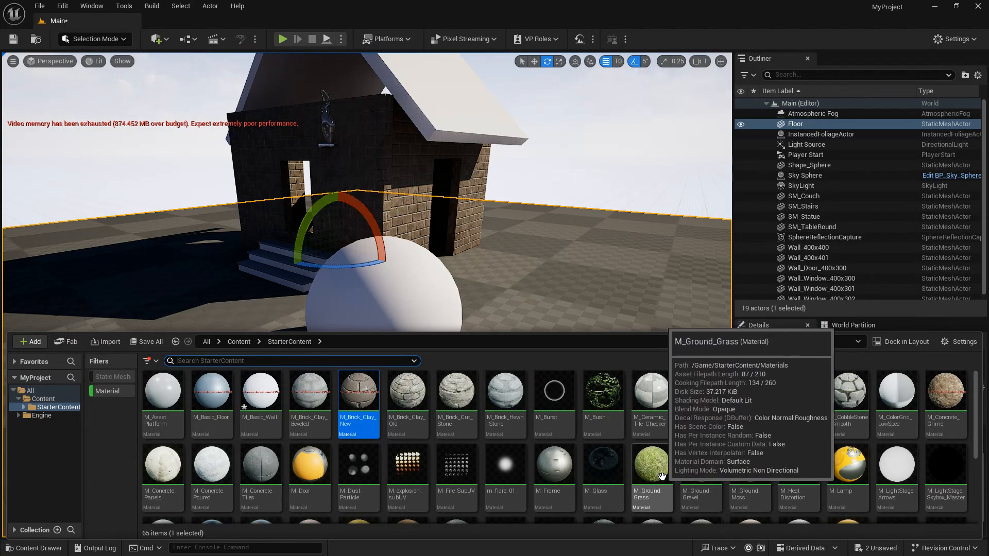
drag(661, 478, 627, 282)
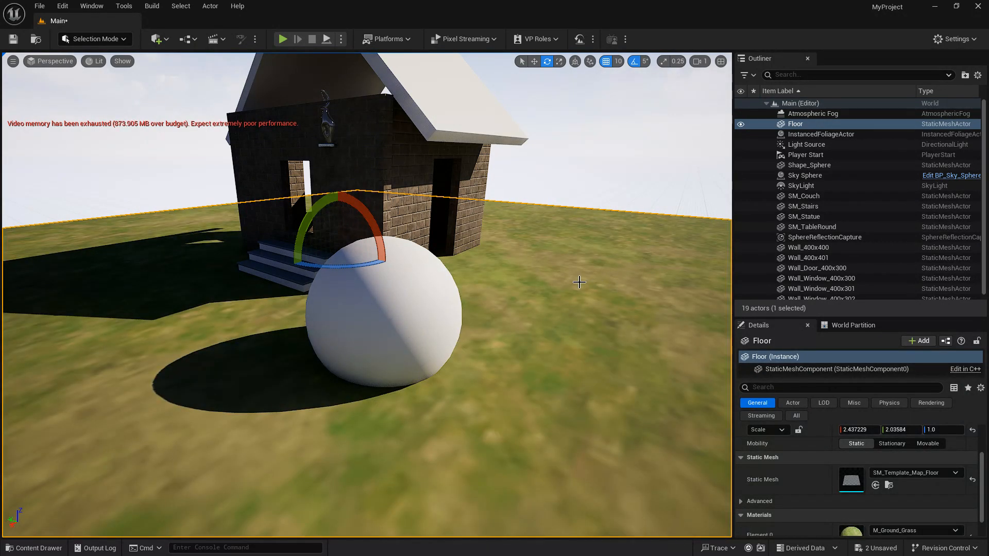
Create a new material named green in the StarterContent folder
alt+drag(587, 279, 610, 287)
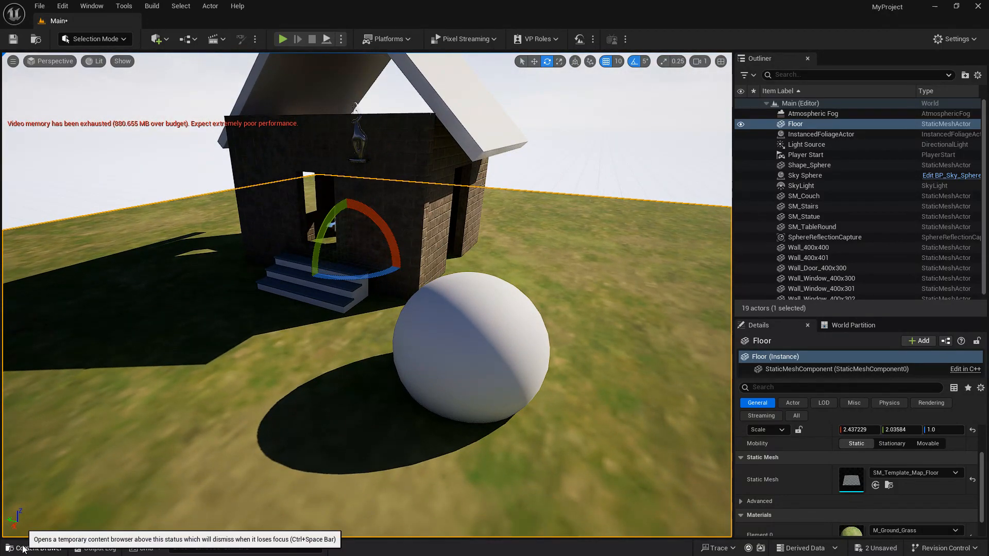
click(32, 548)
scroll(484, 423, down, 5)
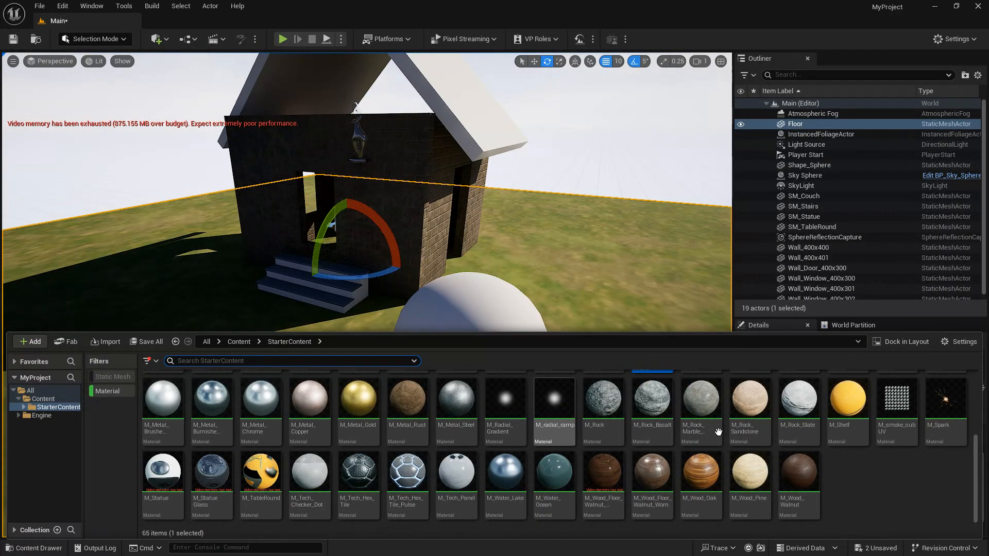
scroll(422, 424, up, 3)
scroll(422, 424, down, 3)
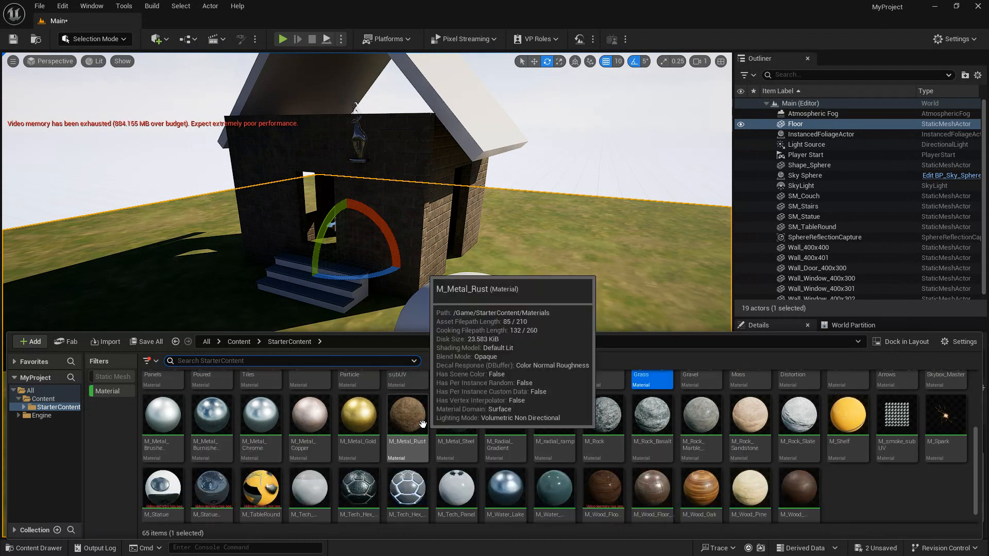
right_click(851, 478)
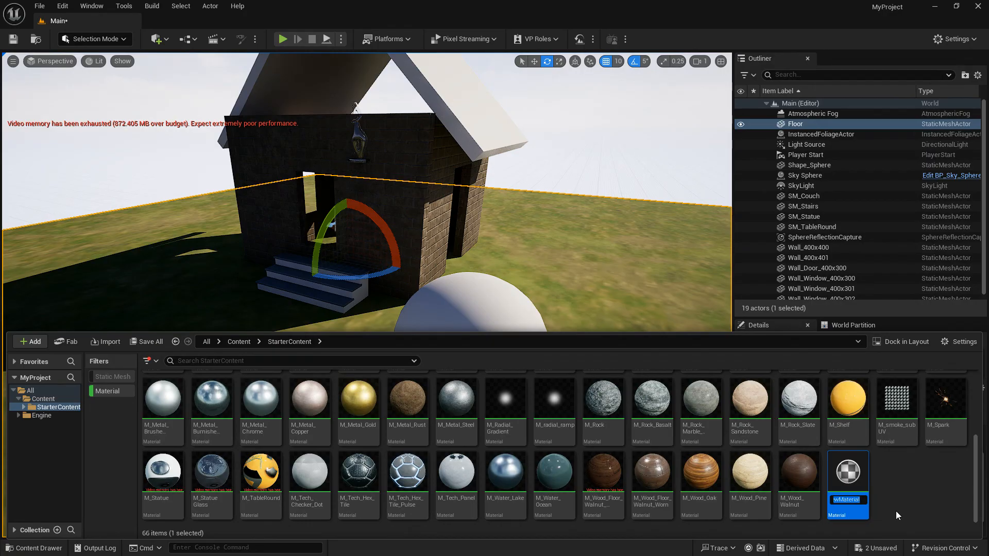
text(green)
key(Return)
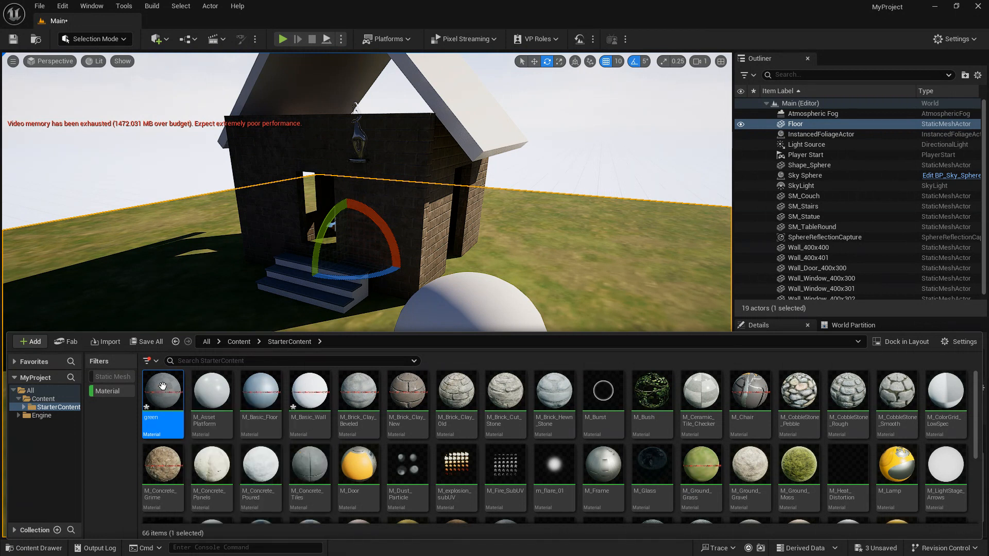
Open the green material for editing and shift its editor window and main material node slightly
double_click(163, 390)
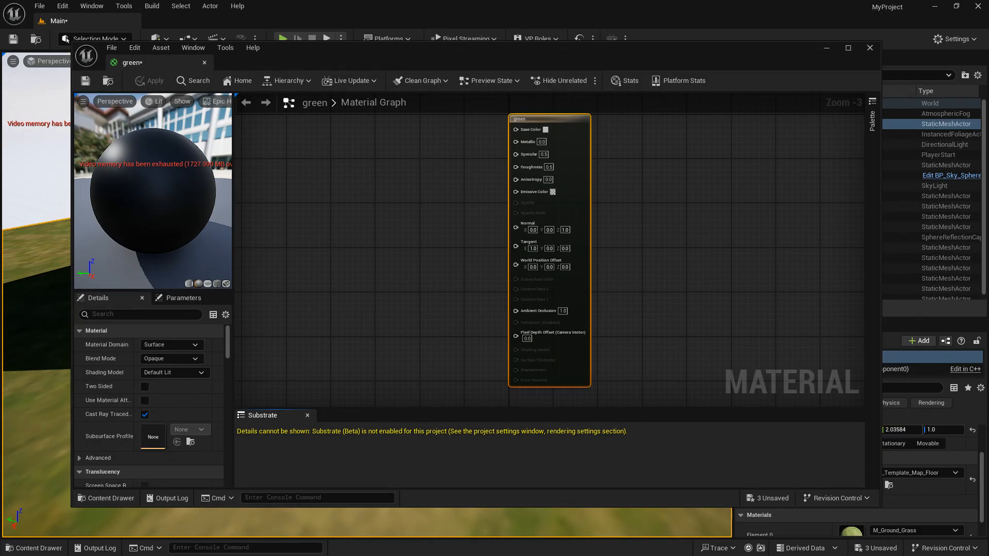
drag(532, 53, 518, 37)
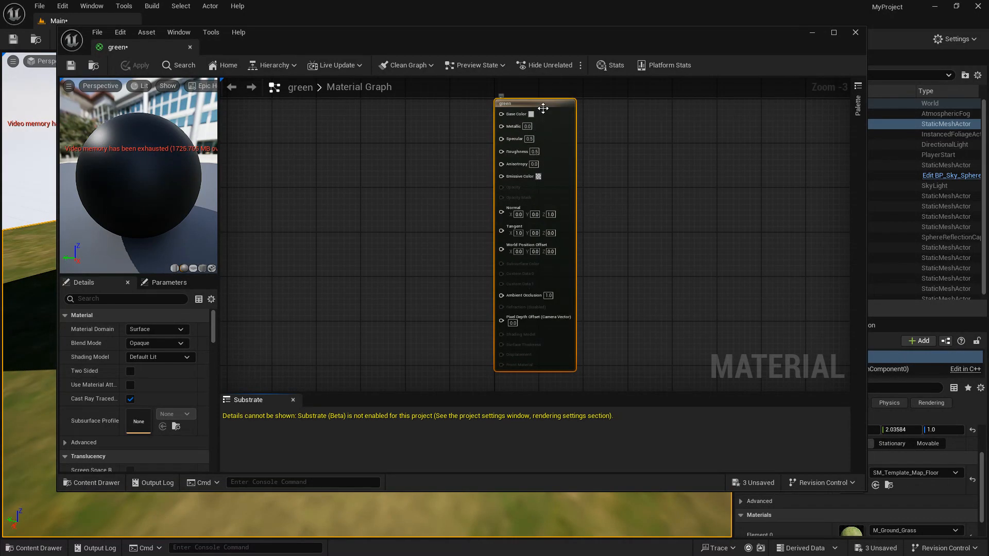
mouse_move(543, 105)
mouse_down()
mouse_move(525, 114)
mouse_move(548, 114)
mouse_move(537, 106)
mouse_up()
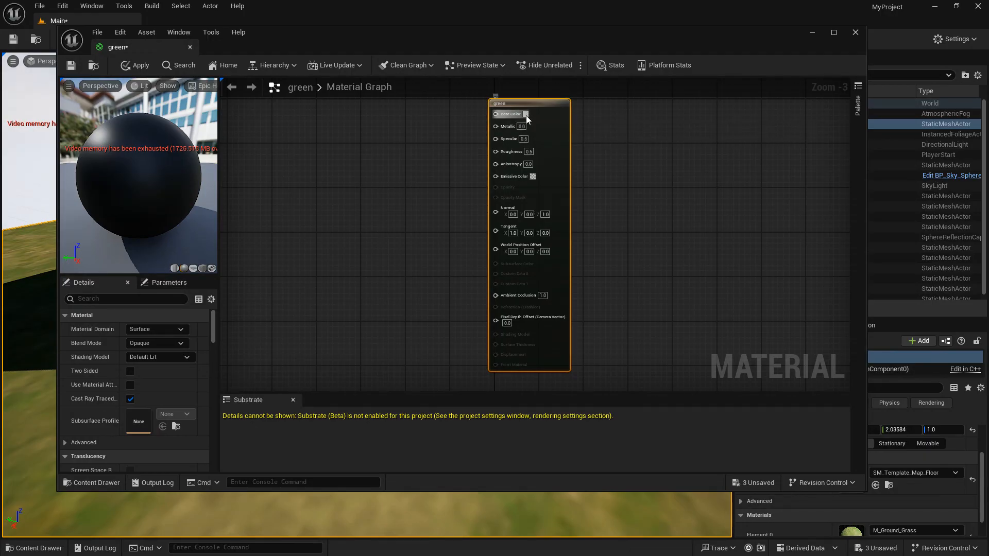
Set the green material's Base Color to a saturated green, about hex sRGB 58BC00
click(526, 114)
drag(588, 206, 568, 267)
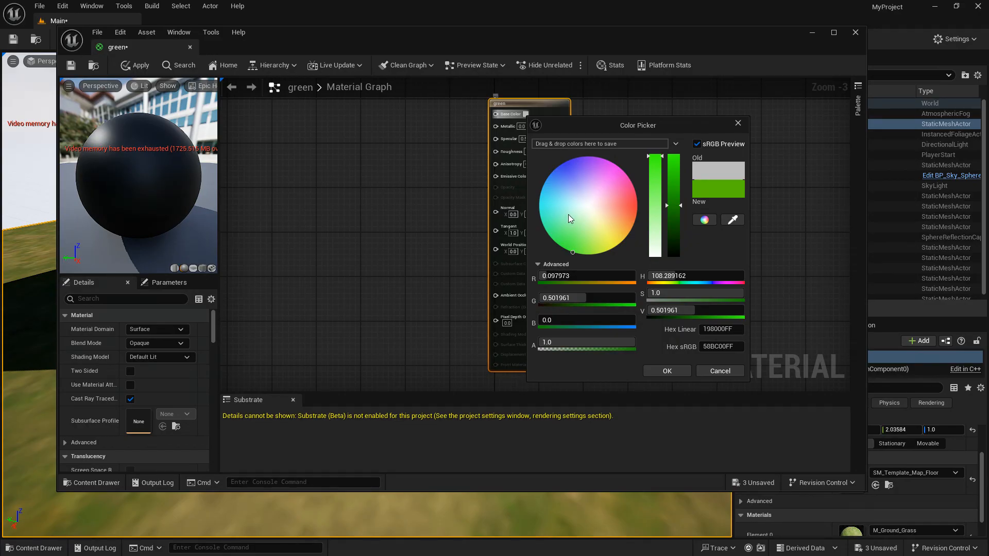
click(667, 371)
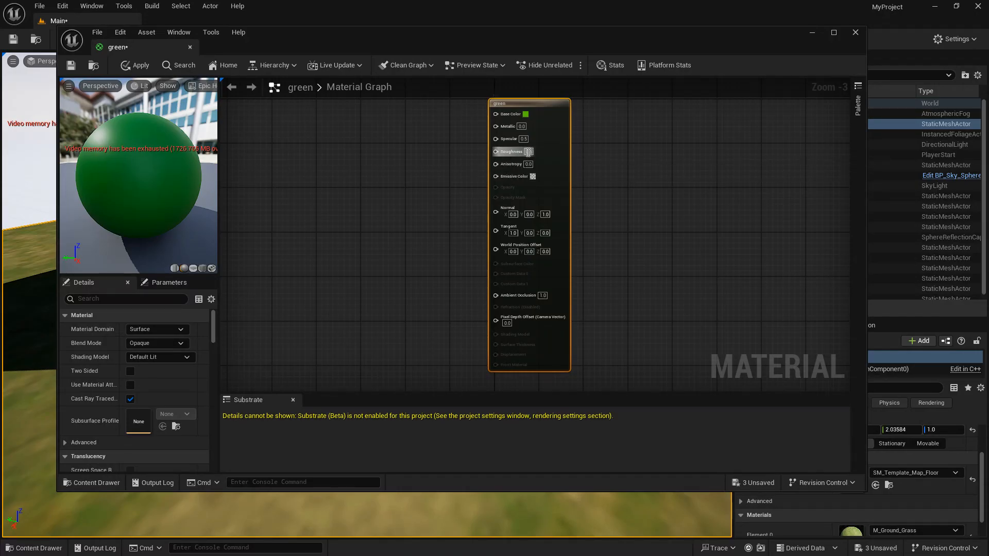
Try a Roughness of 1 on the green material
click(531, 154)
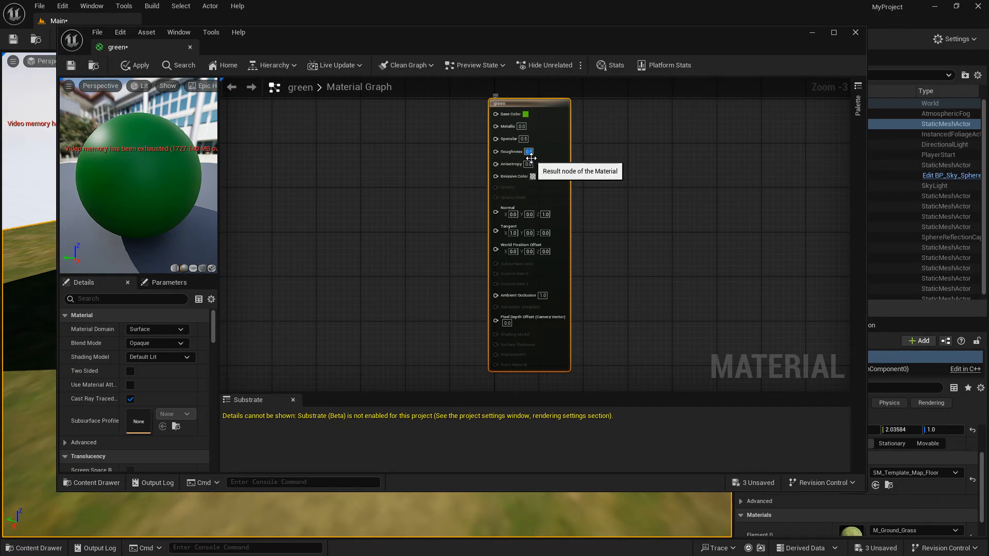
text(1)
key(Return)
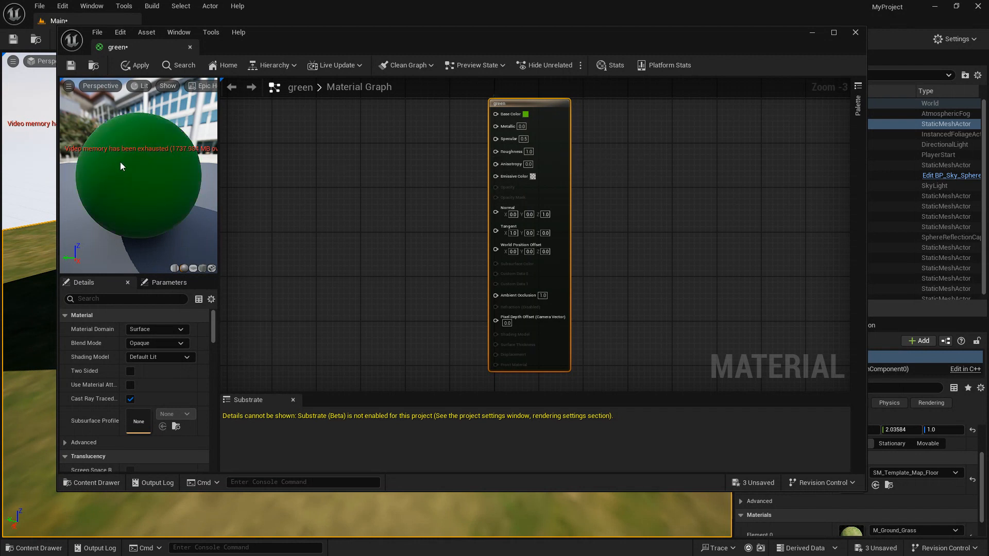
Set the green material's Roughness to 0, then close its editor and apply the changes to the original material
click(529, 152)
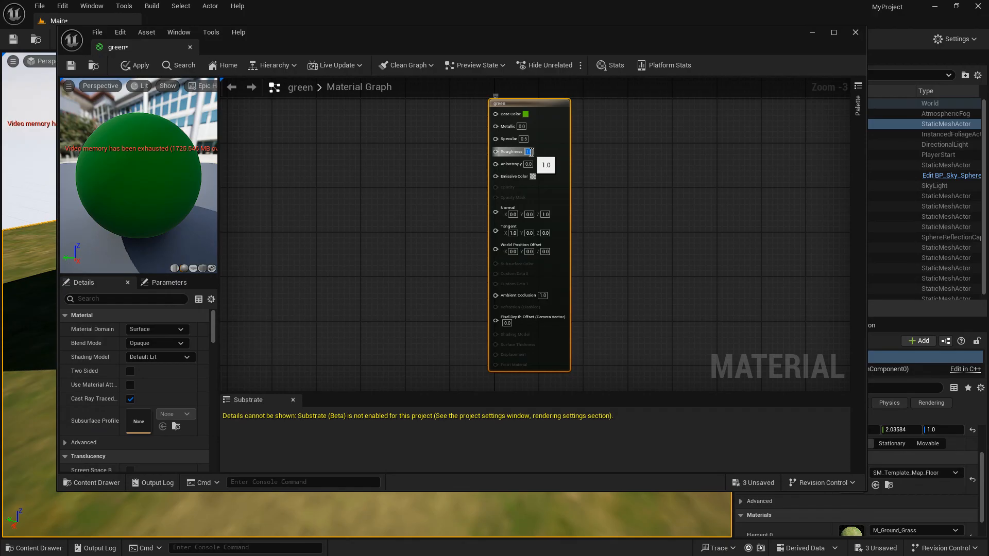
text(0)
key(Return)
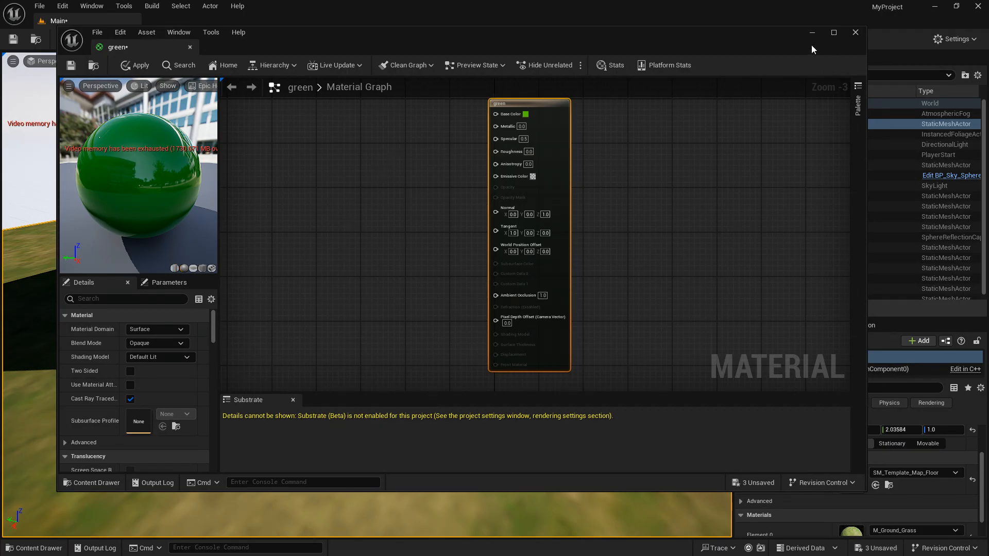
click(855, 33)
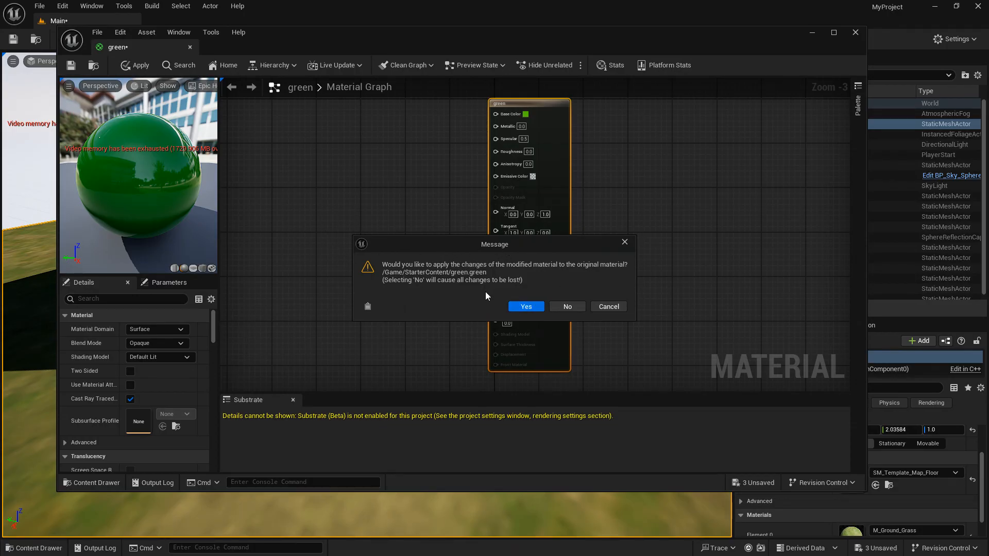
click(536, 308)
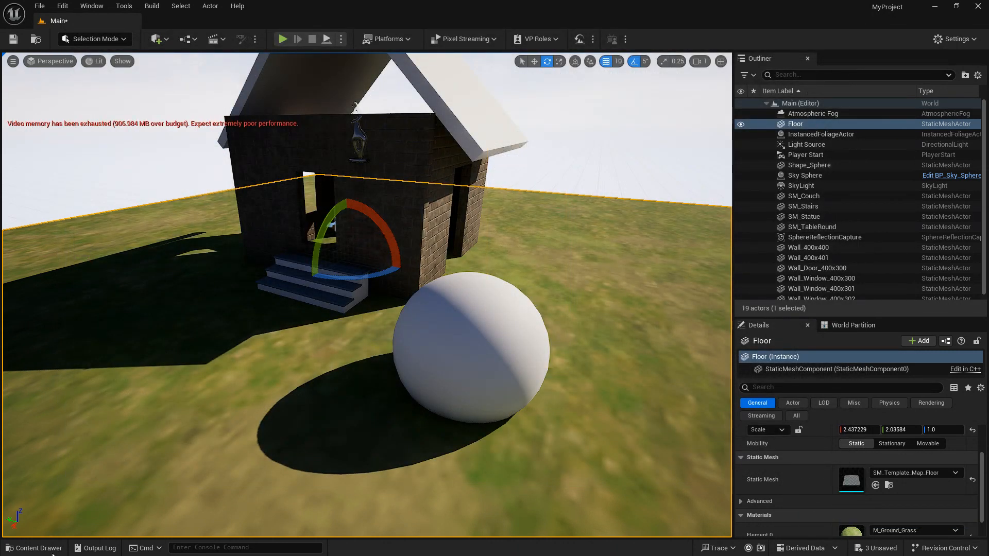
Apply the green material to the white sphere in front of the house
click(51, 549)
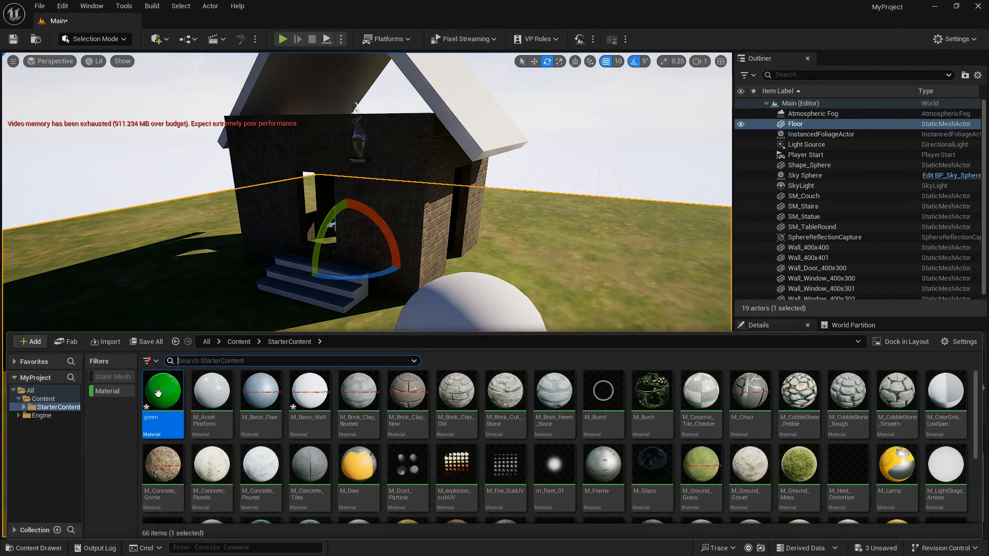
drag(461, 308, 461, 307)
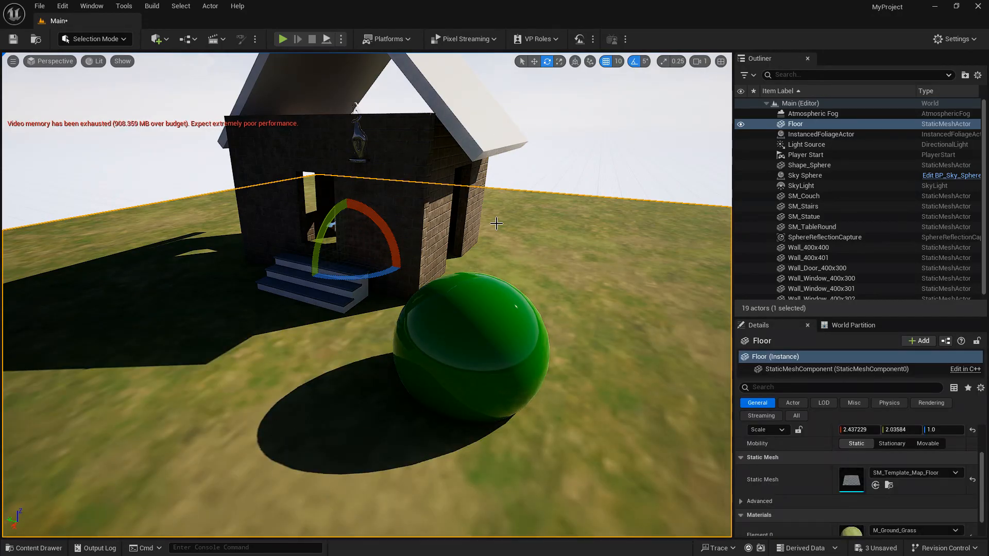
Duplicate the green material in the StarterContent folder and name the copy brown
click(34, 548)
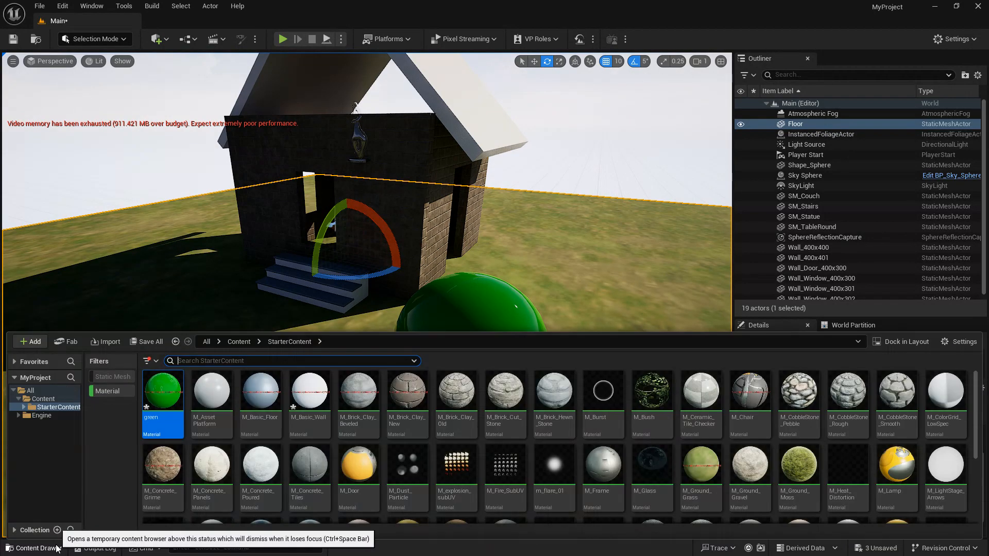
right_click(156, 391)
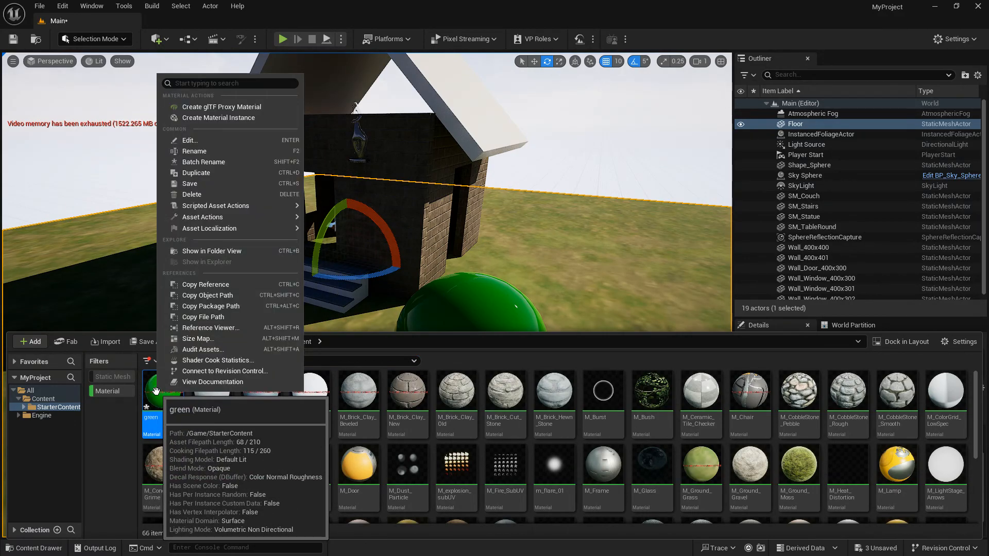
click(197, 172)
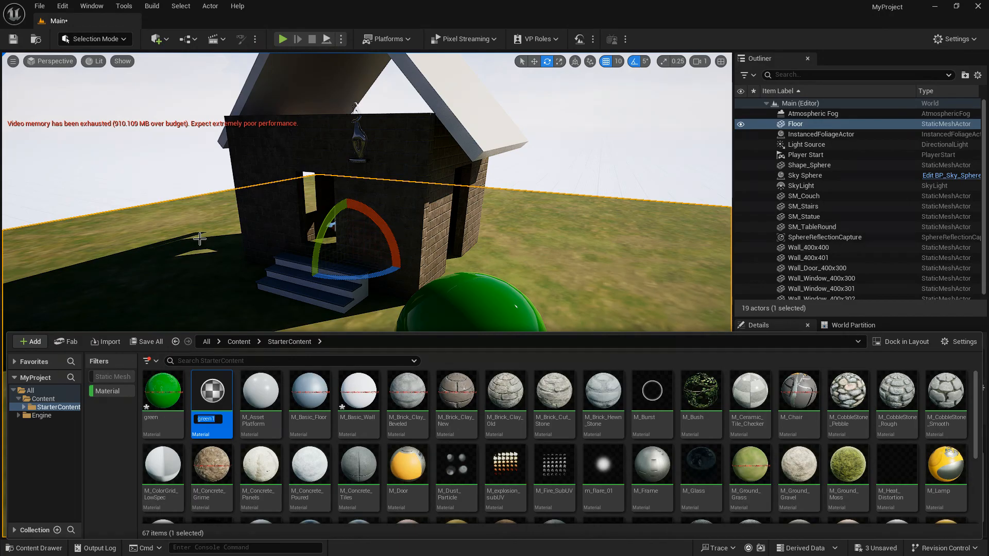
text(b)
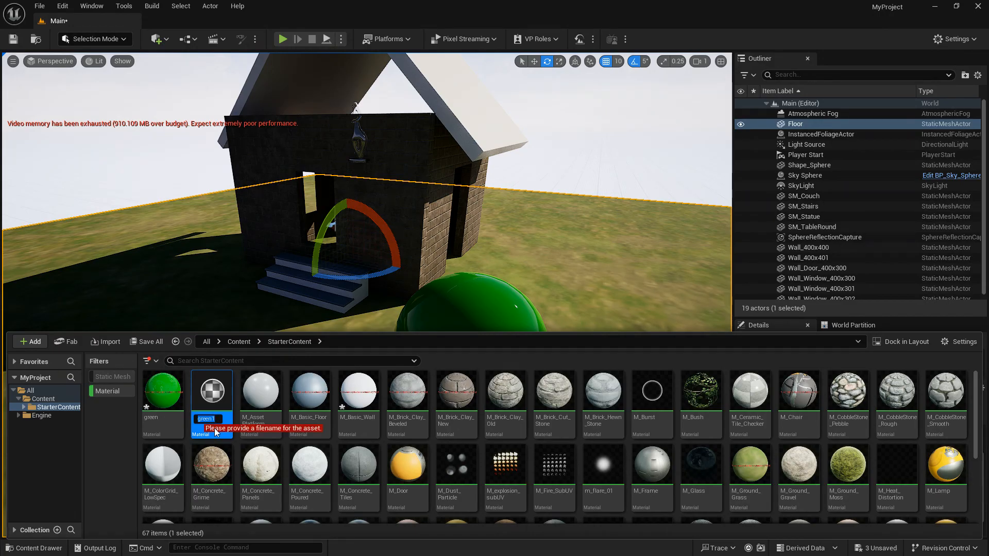
text(row)
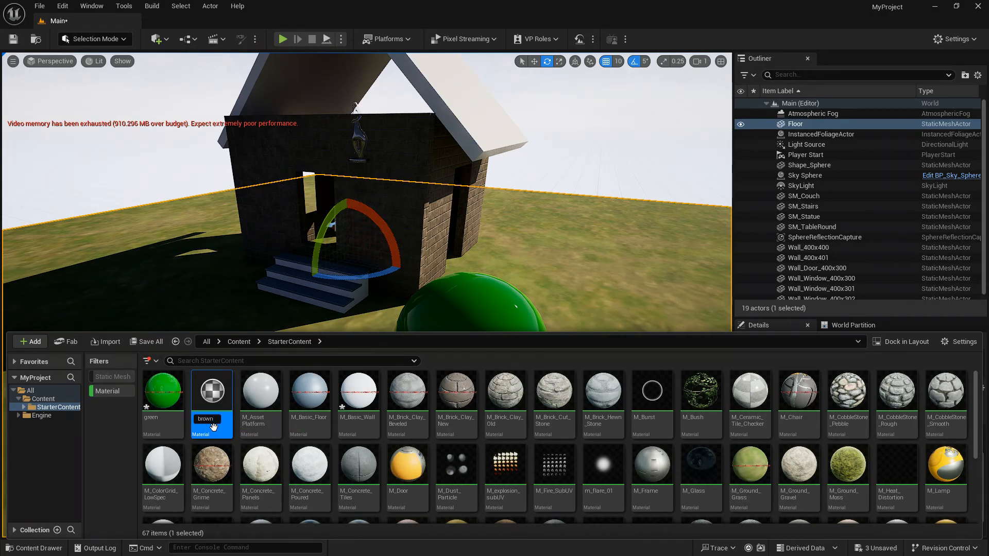
text(n)
key(Return)
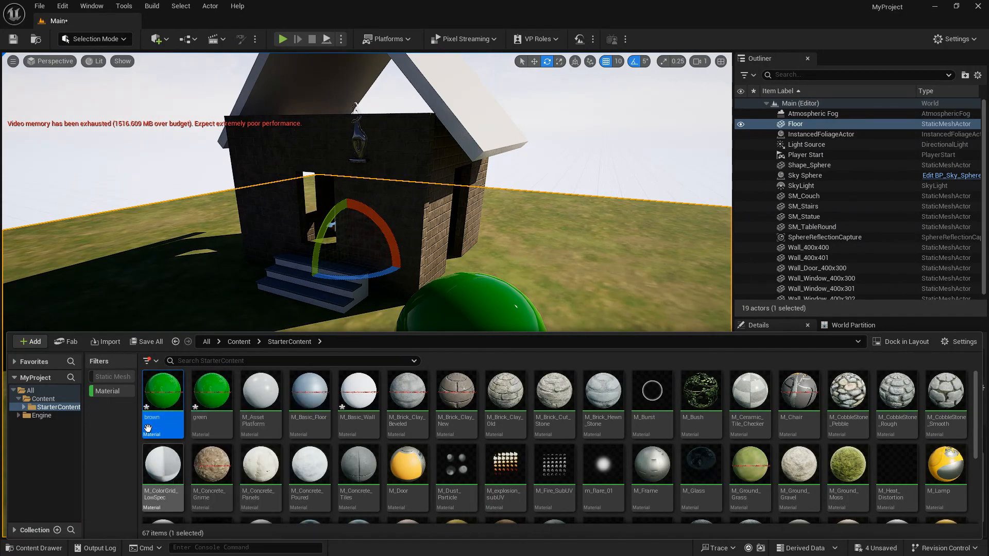
Open the brown material and set its Base Color to a dark brown, about hex sRGB 846C5A
double_click(165, 392)
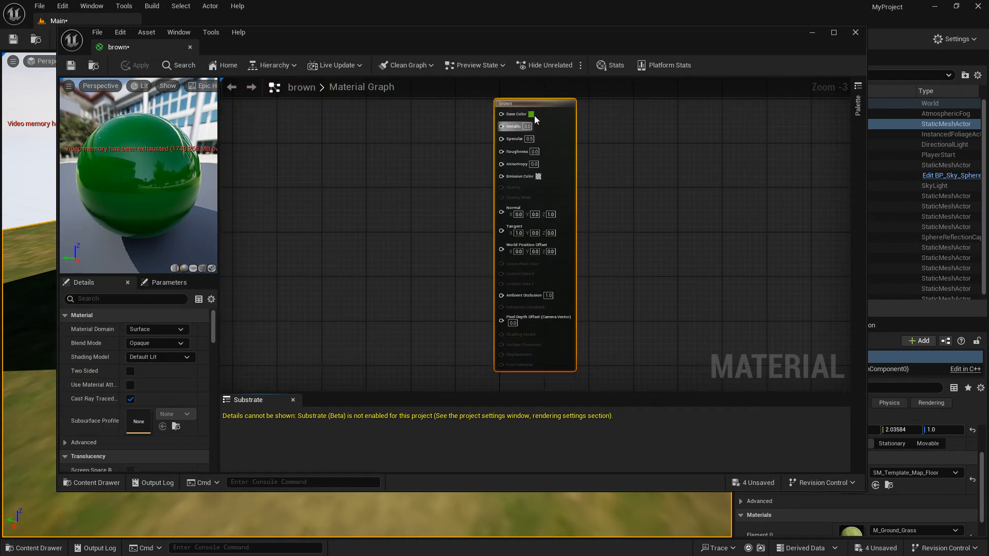
click(531, 115)
click(590, 206)
drag(589, 206, 619, 217)
drag(685, 205, 687, 232)
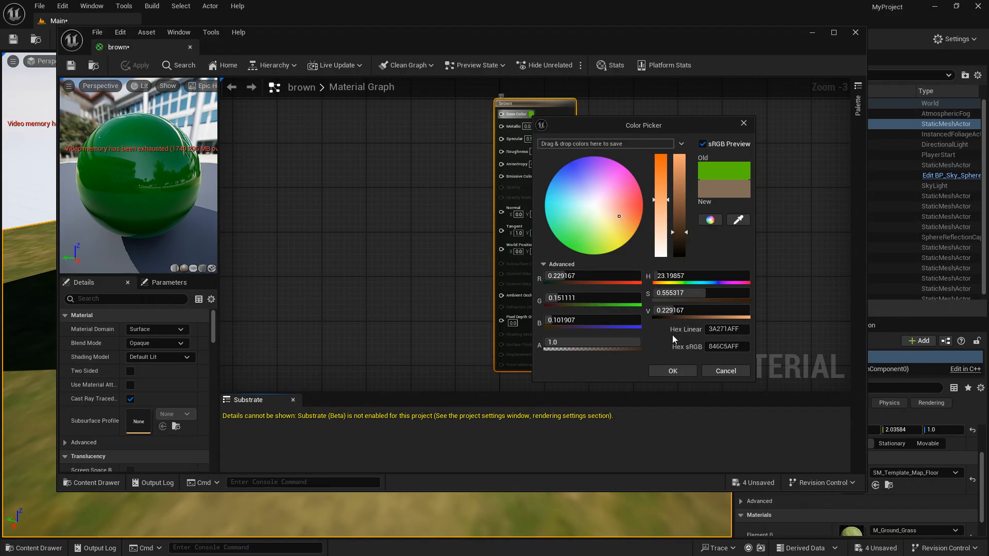
click(672, 370)
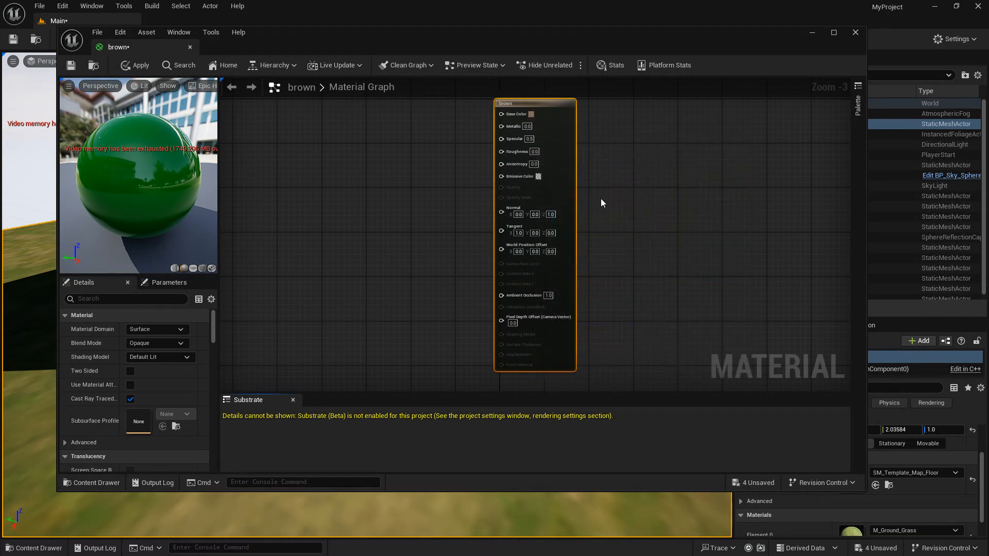
Set the brown material's Roughness to 10, then close its editor and apply the changes to the original material
click(534, 151)
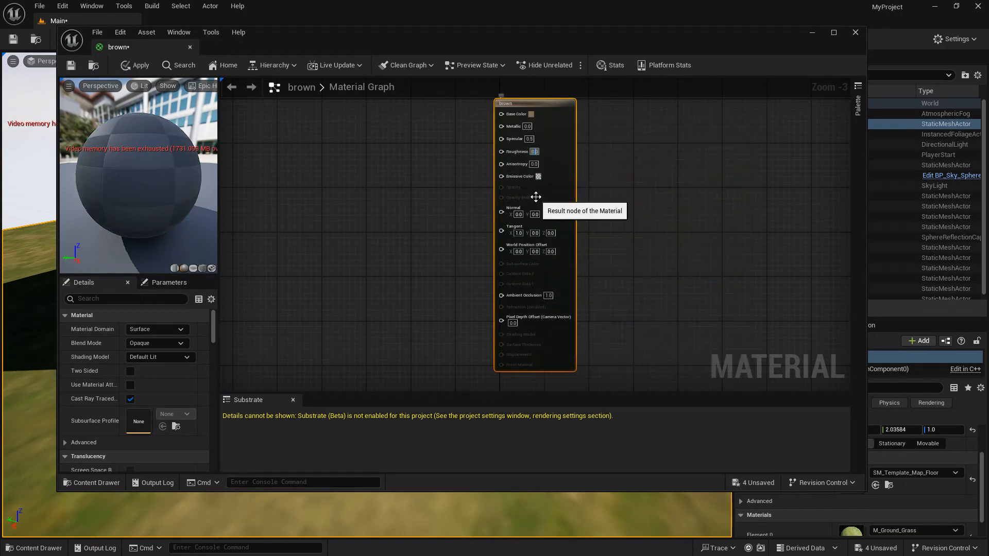
text(10)
key(Return)
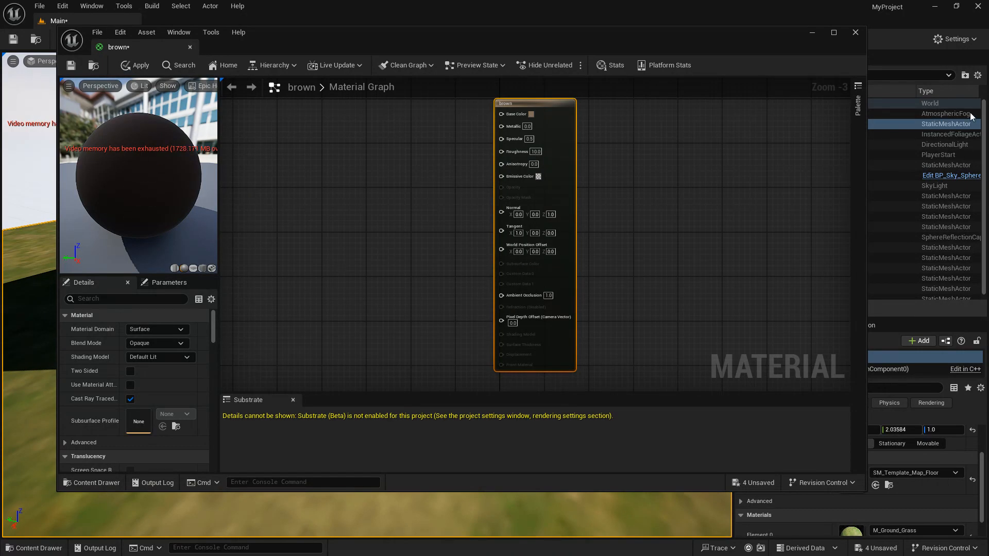
click(856, 33)
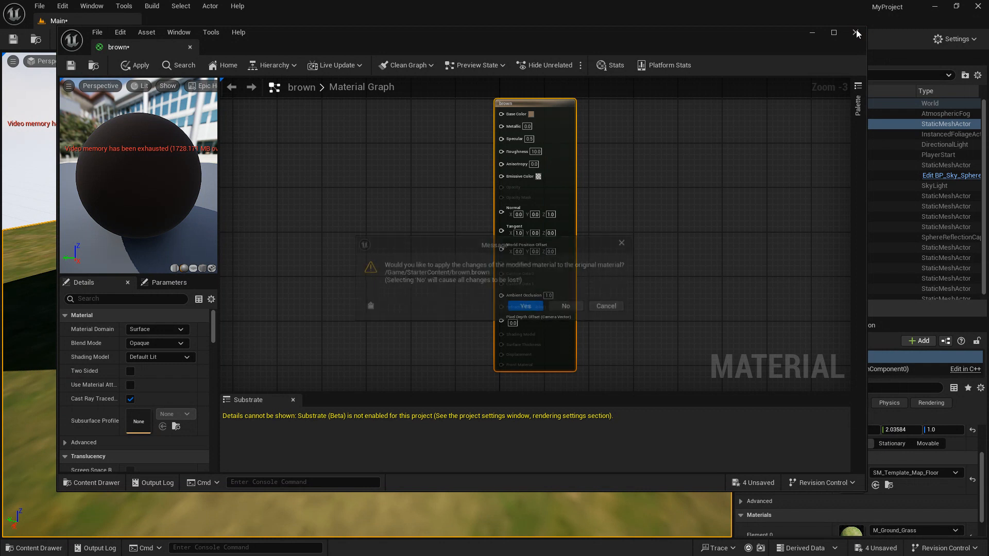
click(523, 306)
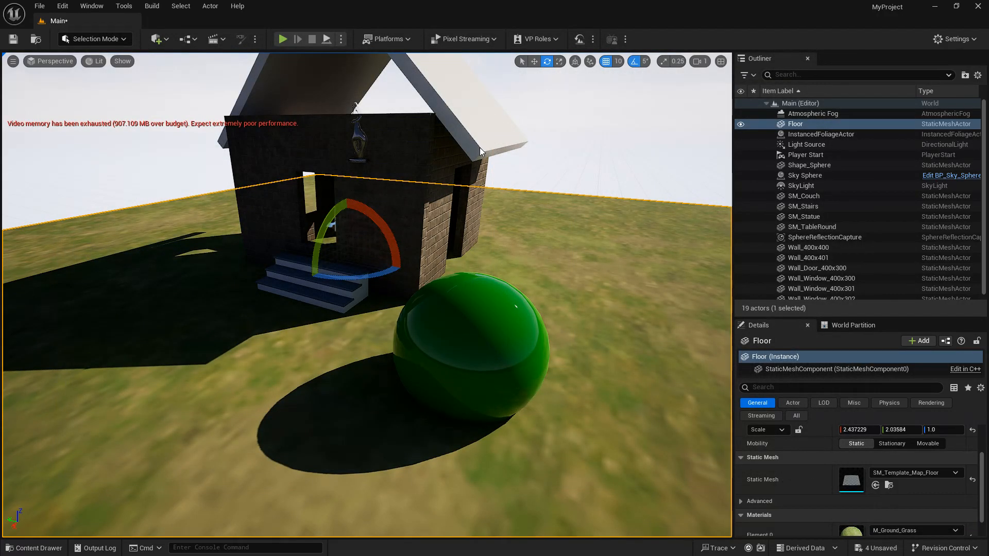
Apply the brown material to the sunlit roof panel of the house
scroll(480, 148, up, 2)
scroll(481, 147, up, 2)
scroll(480, 147, up, 2)
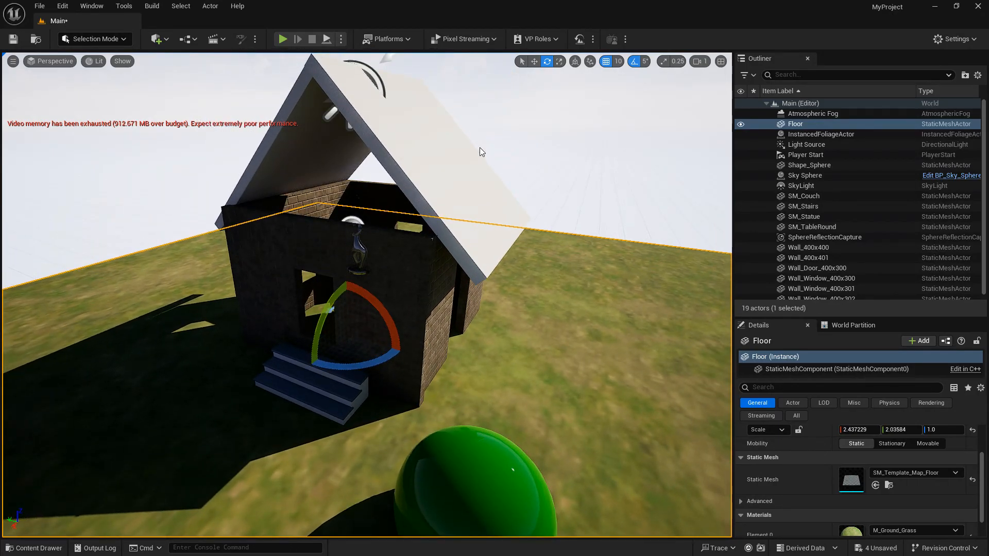
scroll(481, 149, down, 2)
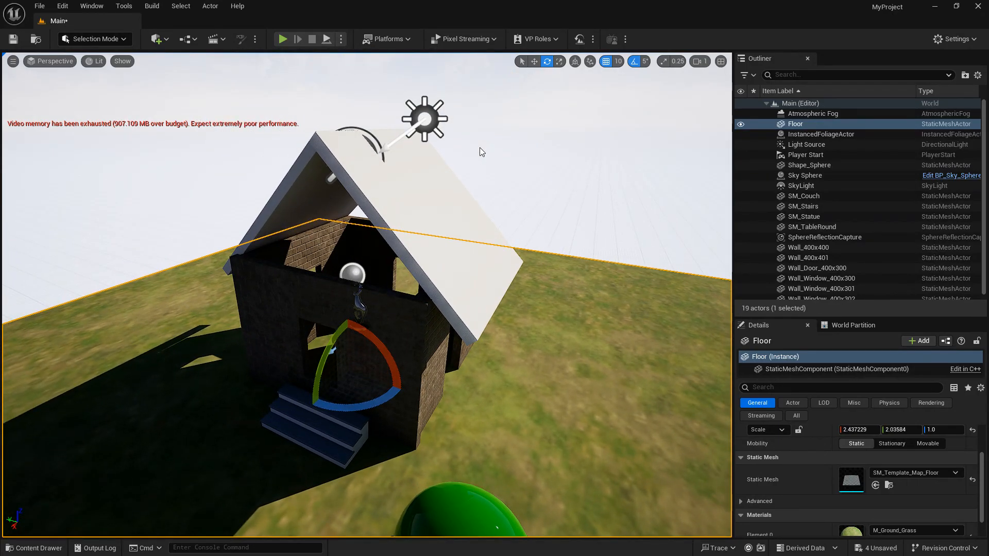
scroll(481, 148, down, 2)
scroll(480, 148, up, 2)
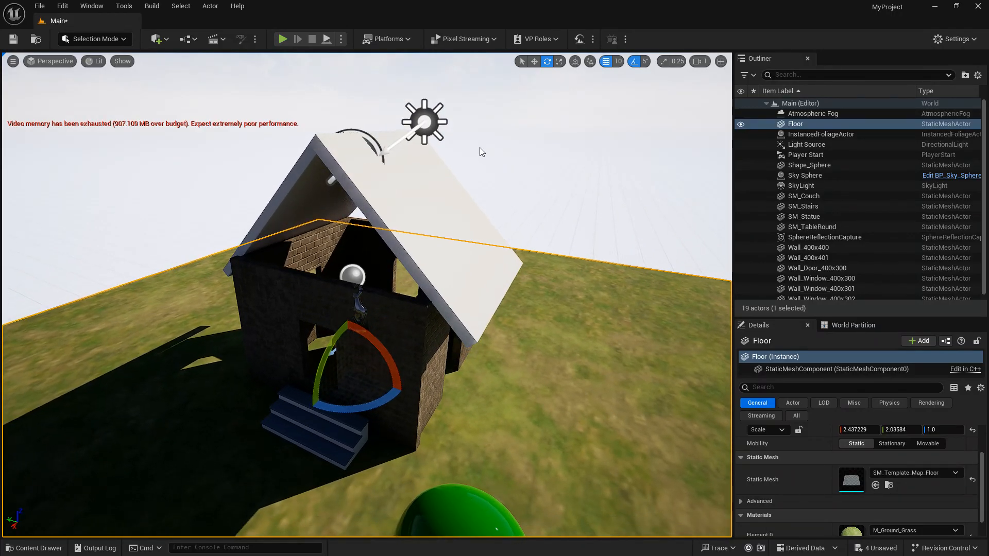
scroll(480, 147, down, 2)
scroll(480, 148, up, 4)
scroll(480, 148, down, 1)
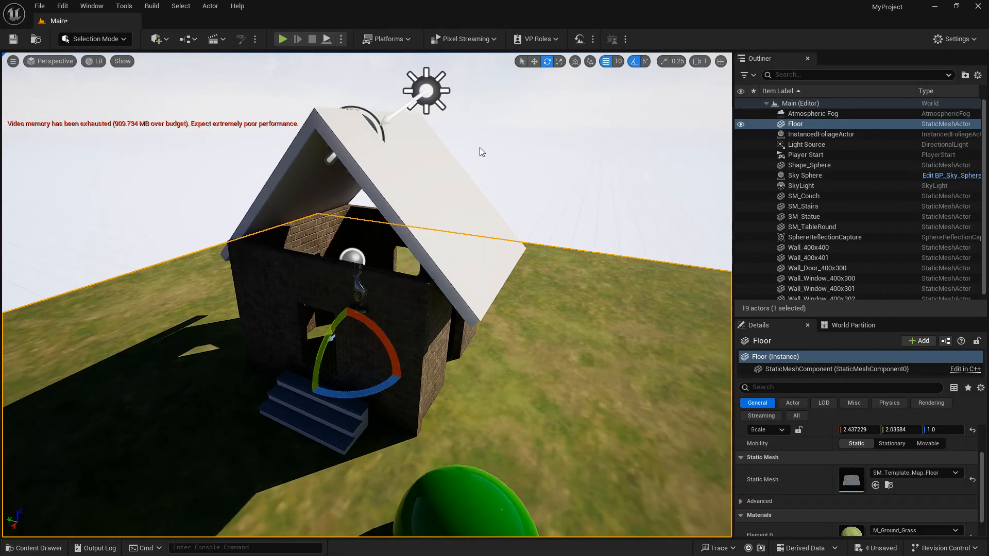
scroll(480, 147, down, 1)
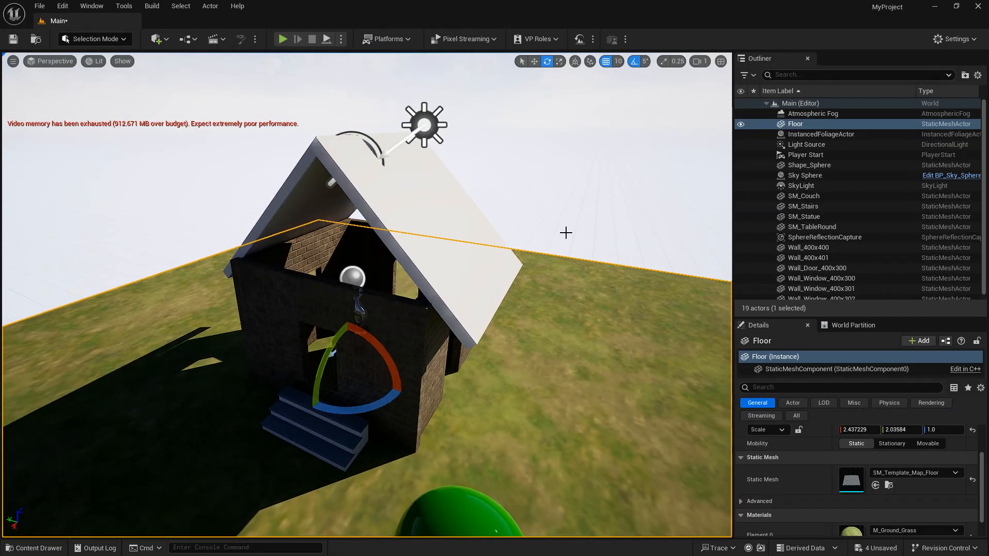
alt+drag(569, 226, 337, 229)
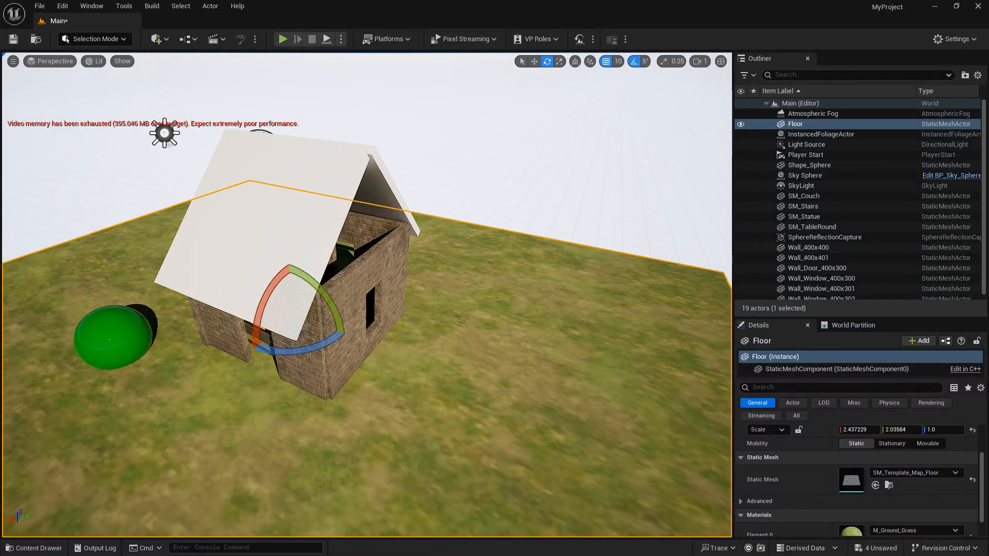
click(35, 549)
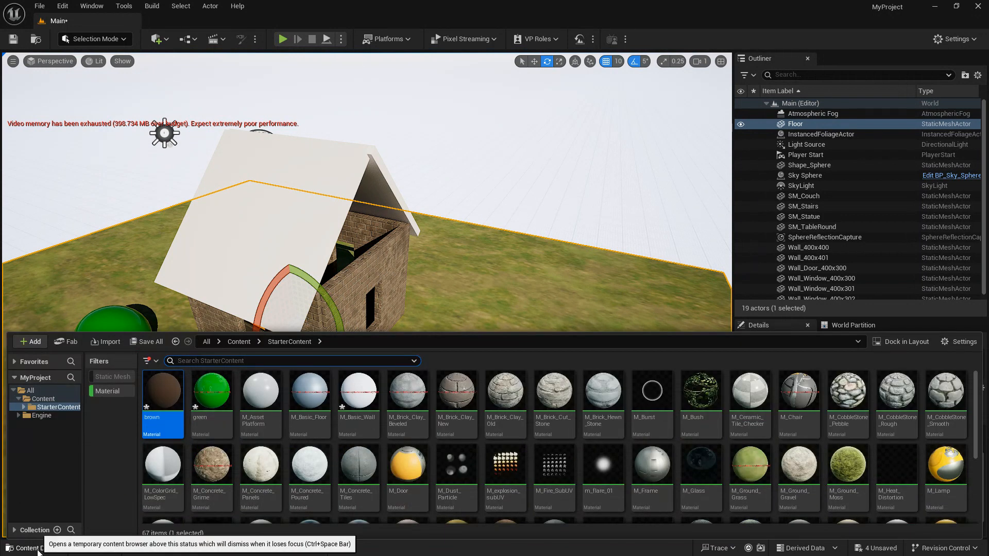
drag(163, 393, 256, 194)
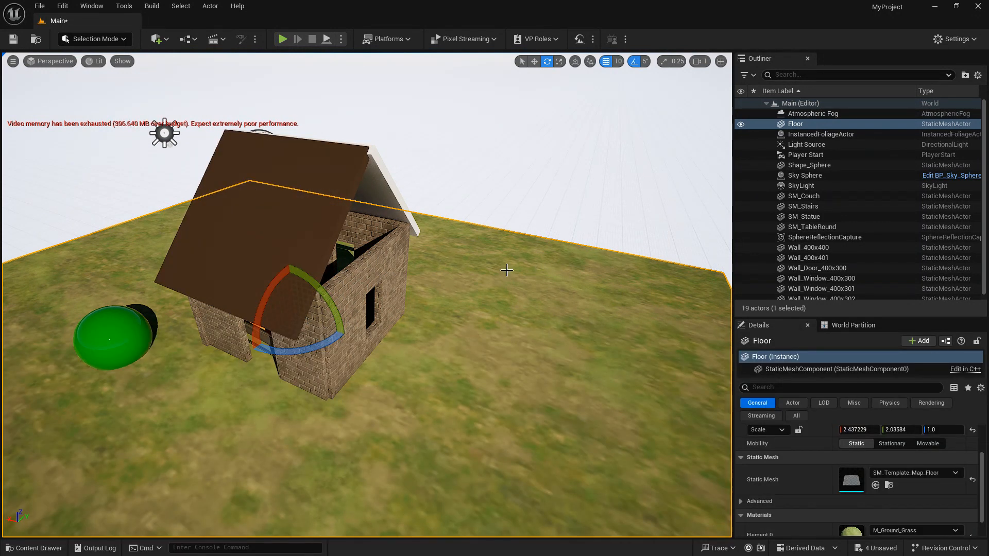
Apply the brown material to the opposite, shaded roof panel of the house
alt+drag(400, 251, 67, 275)
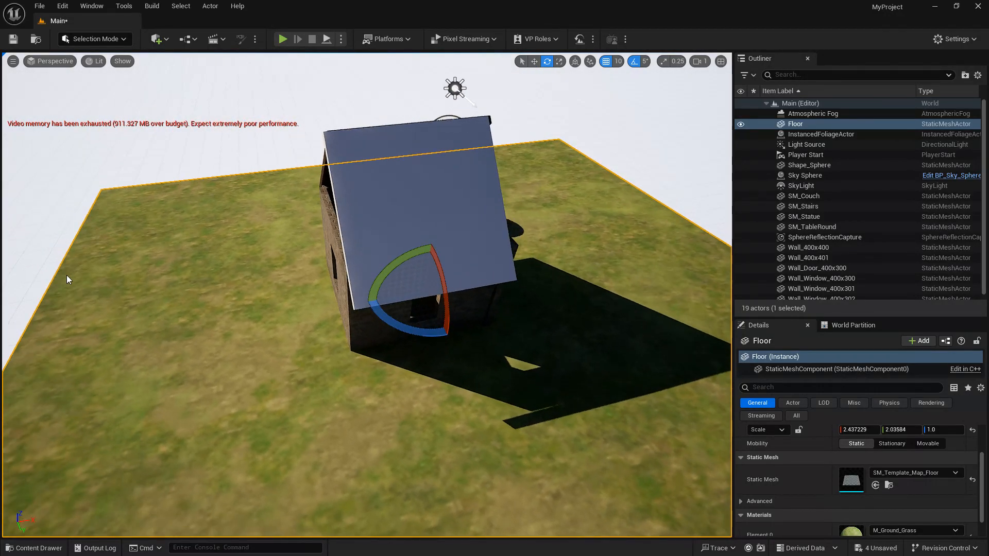
click(31, 548)
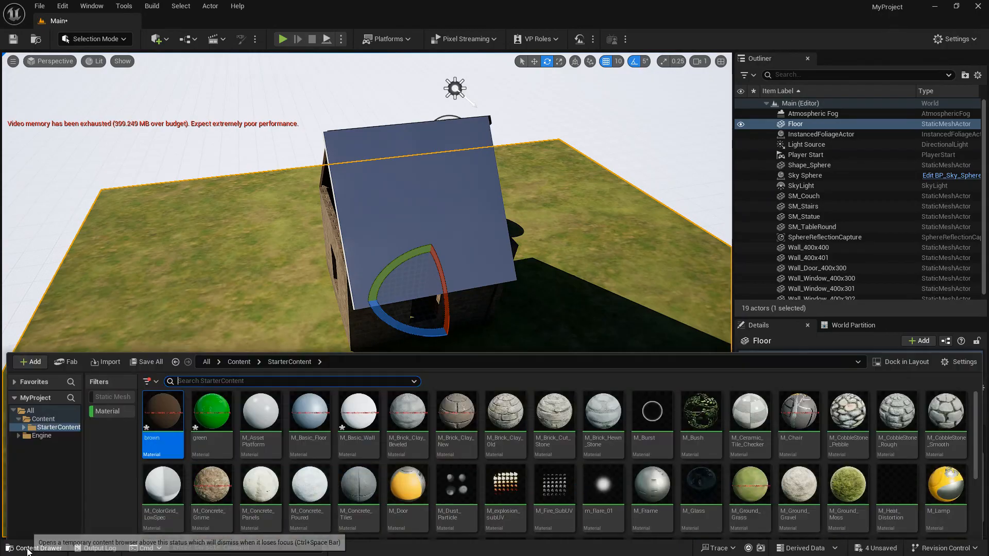
drag(163, 395, 417, 189)
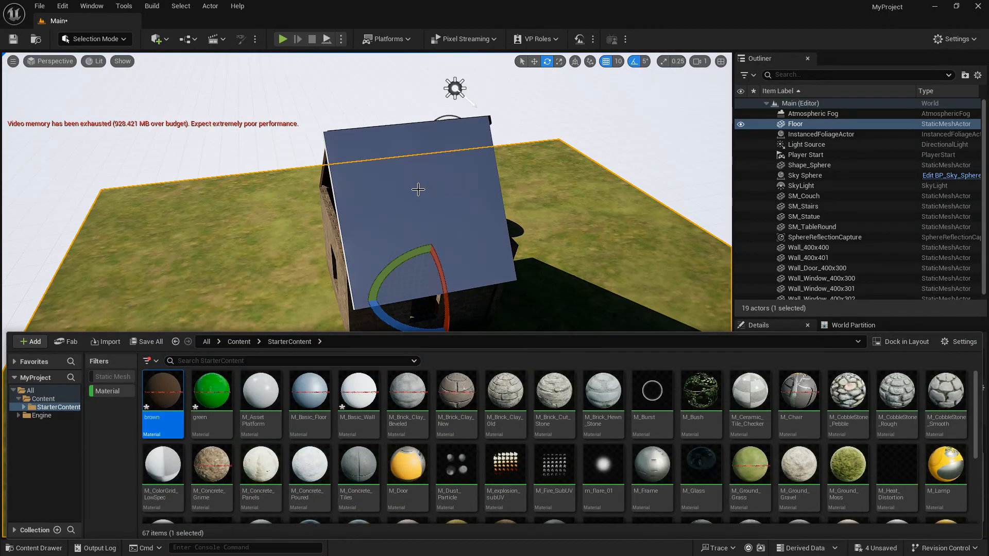
alt+drag(533, 267, 772, 213)
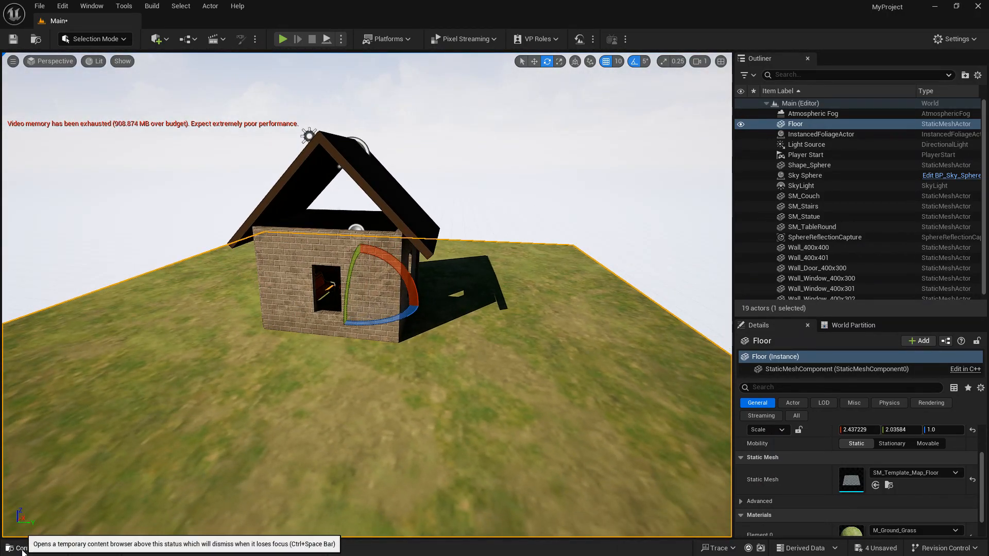
Open the green material from the StarterContent folder and set its Blend Mode to Translucent
click(10, 548)
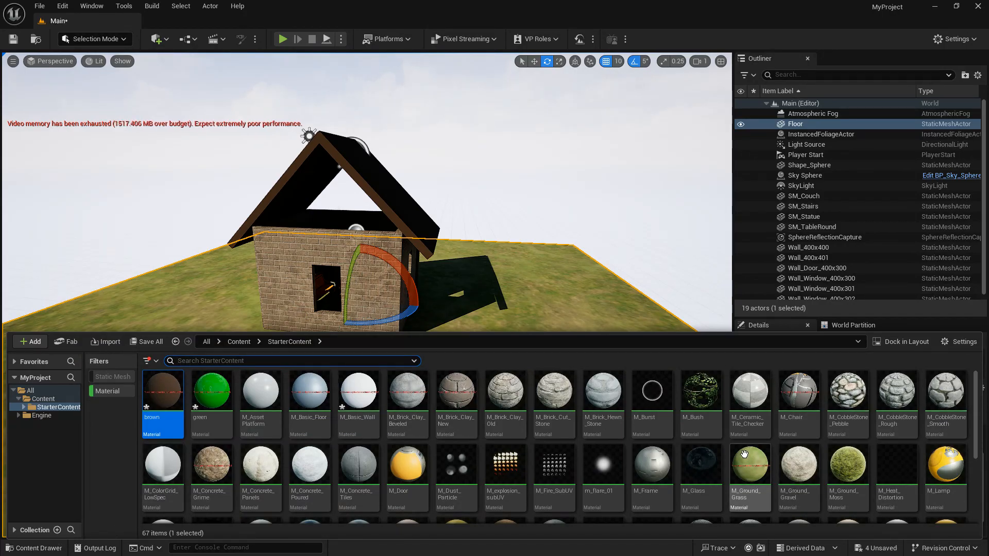
scroll(889, 478, down, 3)
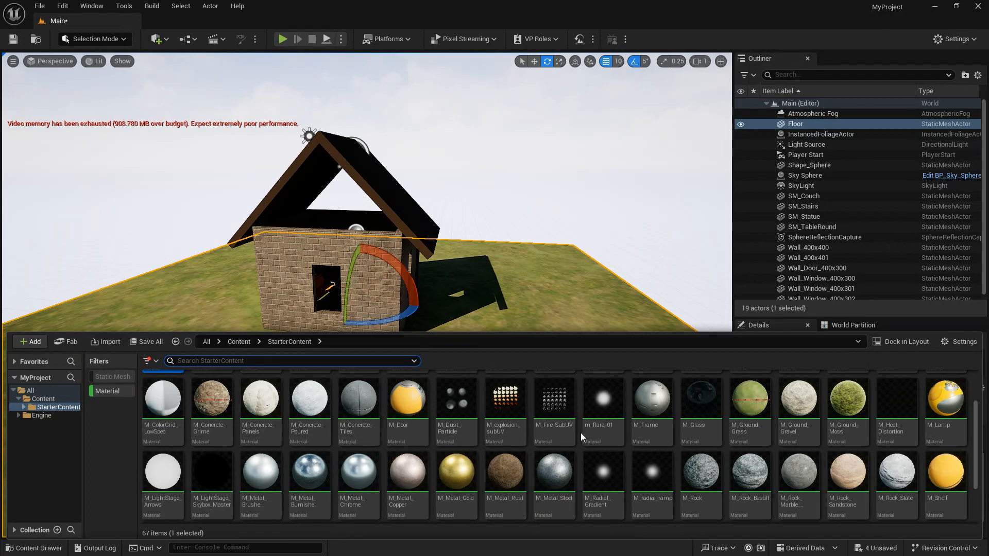
scroll(582, 432, down, 3)
scroll(371, 476, up, 5)
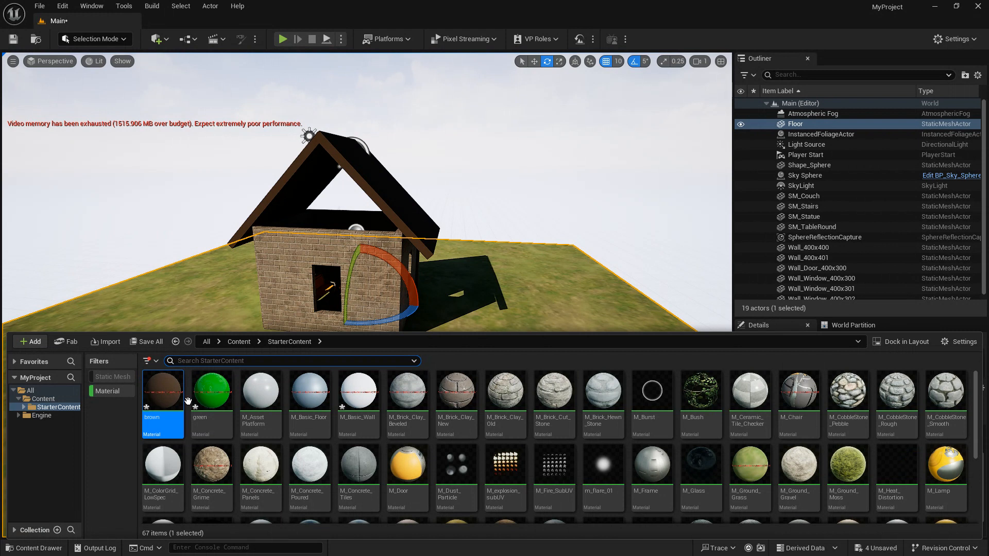
click(212, 389)
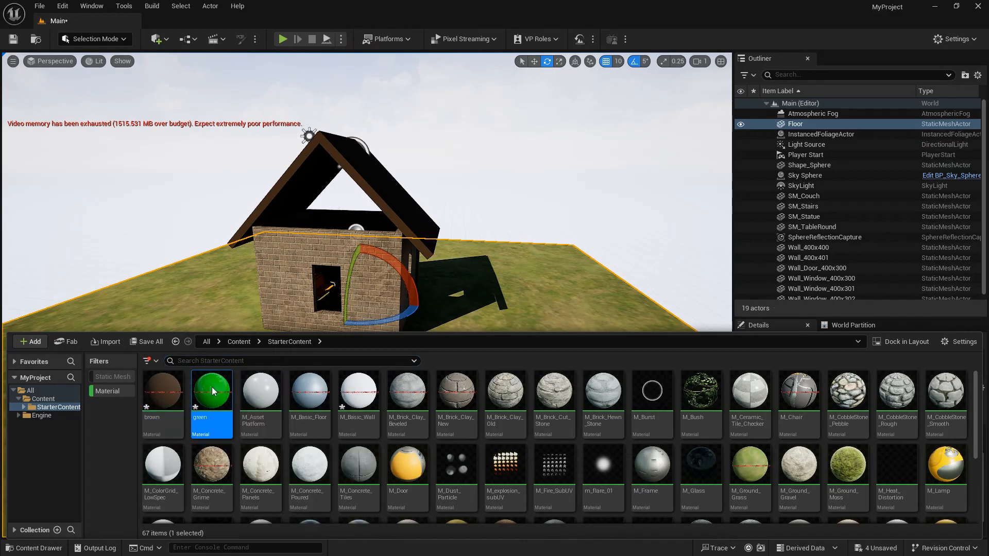
double_click(212, 388)
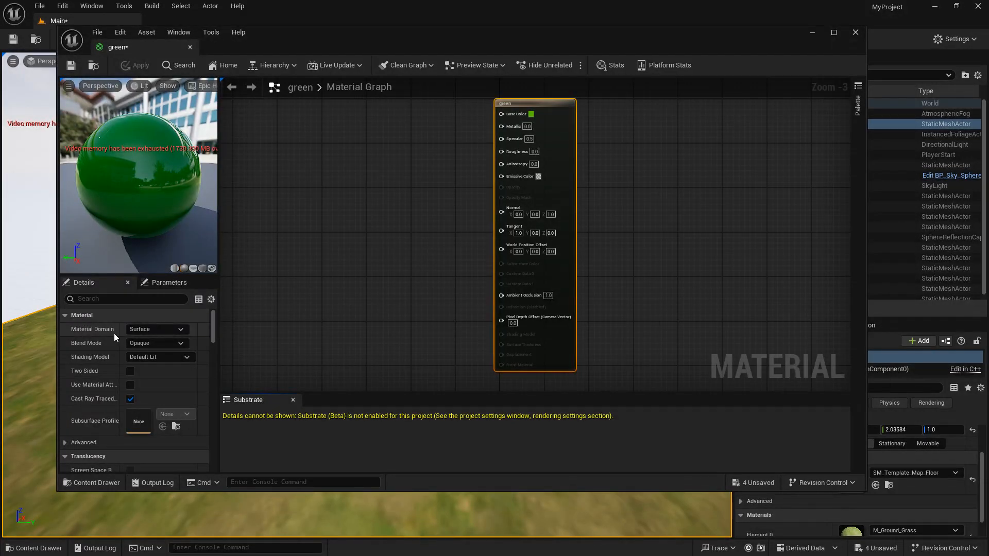
click(164, 344)
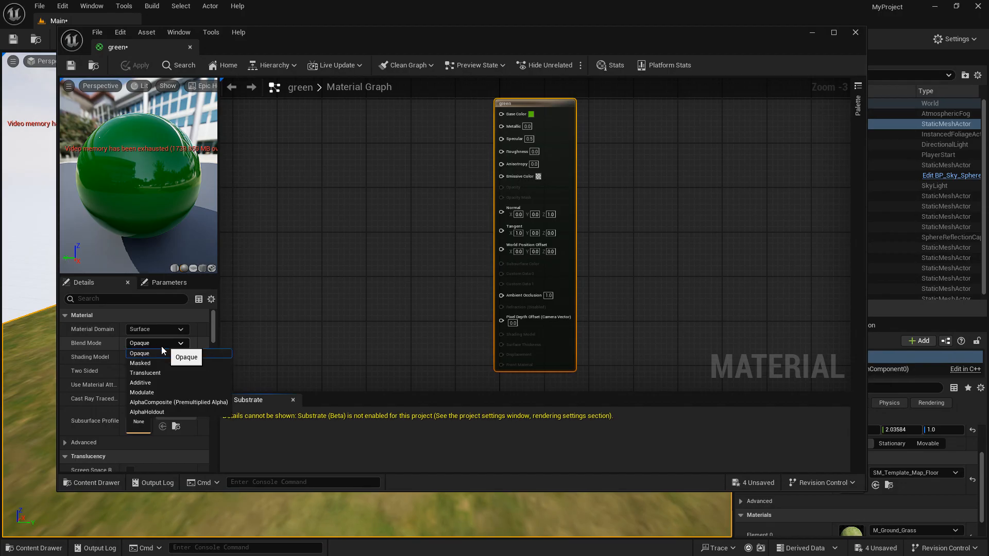
click(153, 373)
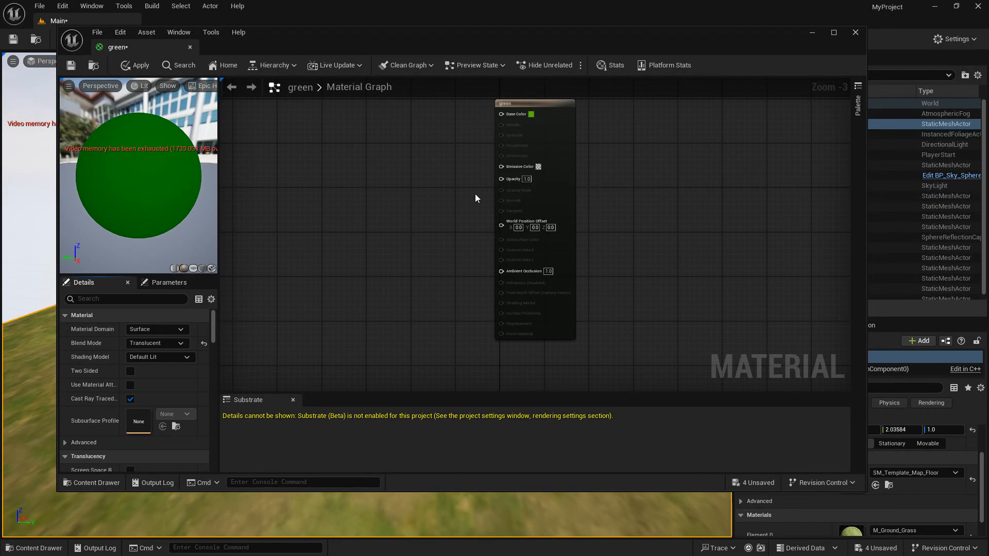
Set the green material's Opacity to 0.5
click(527, 179)
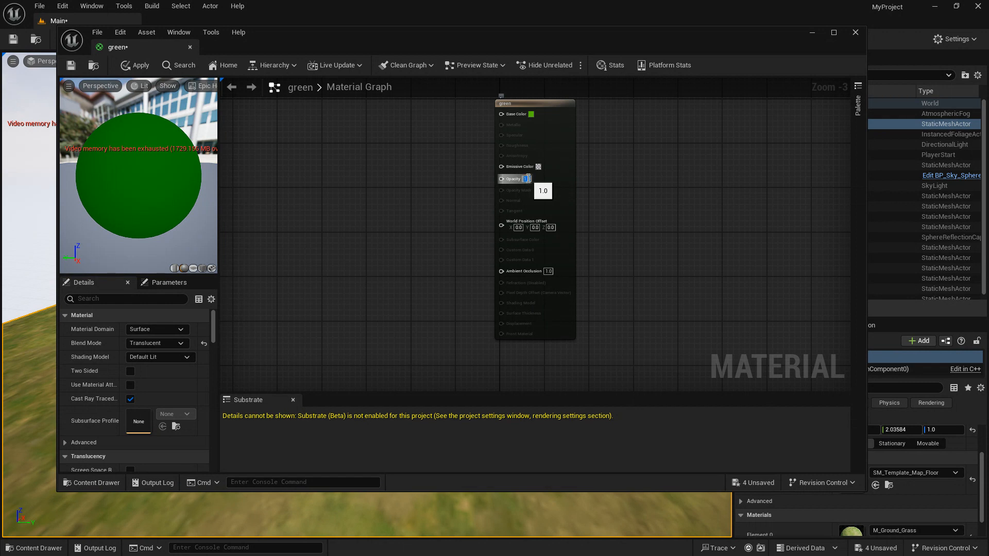
key(BackSpace)
text(0.5)
key(Return)
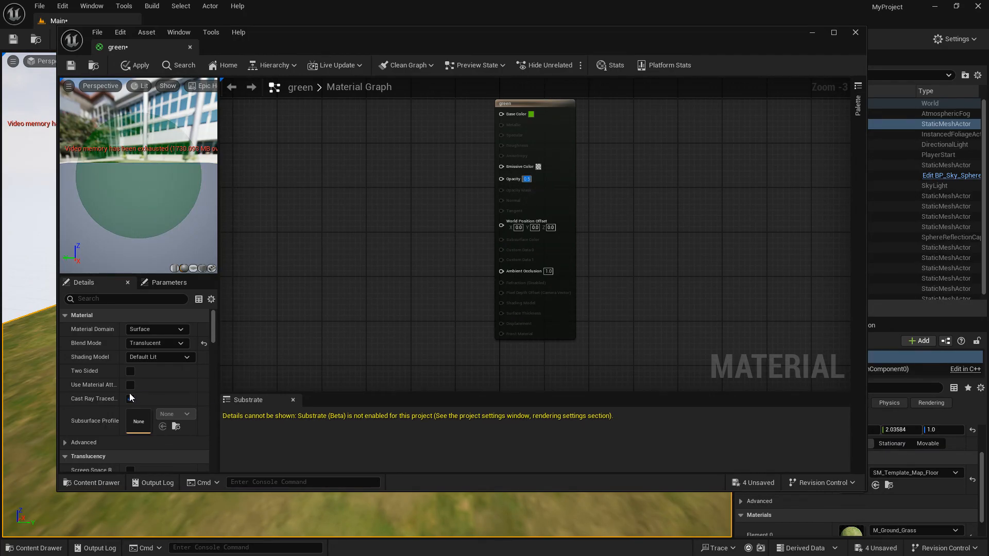
Set the green material's Refraction Method to Index Of Refraction
scroll(103, 358, down, 1)
scroll(101, 359, down, 5)
scroll(101, 360, down, 4)
scroll(101, 362, down, 7)
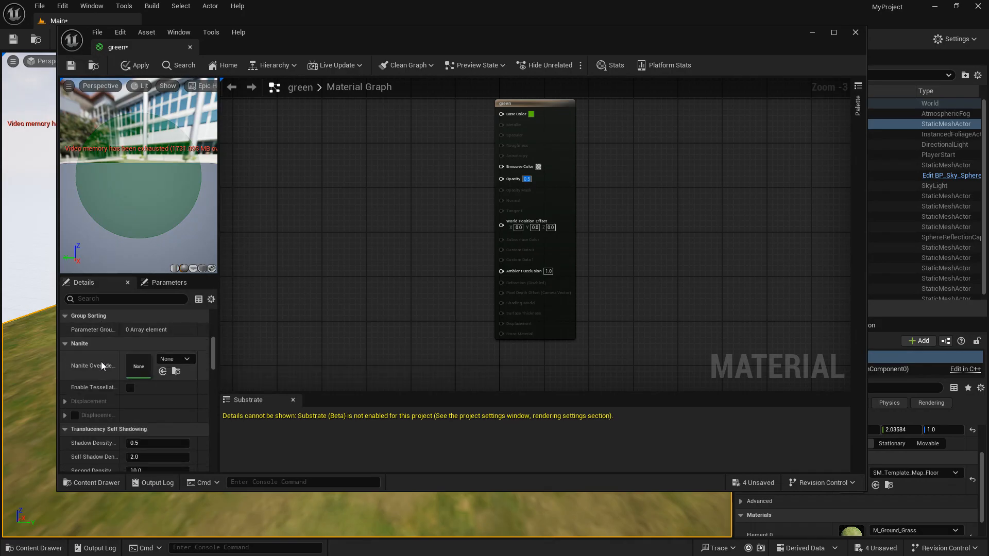
scroll(101, 362, down, 4)
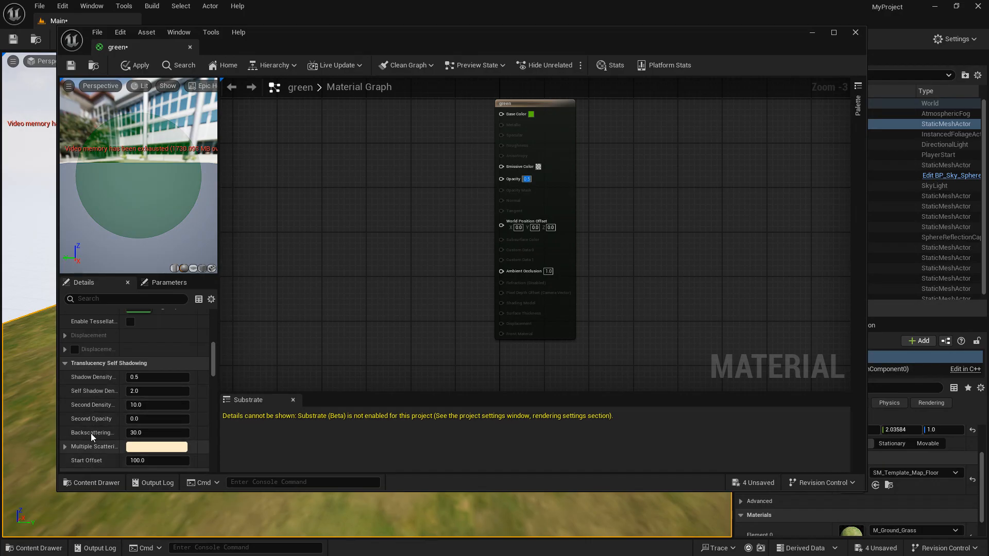
scroll(93, 430, down, 4)
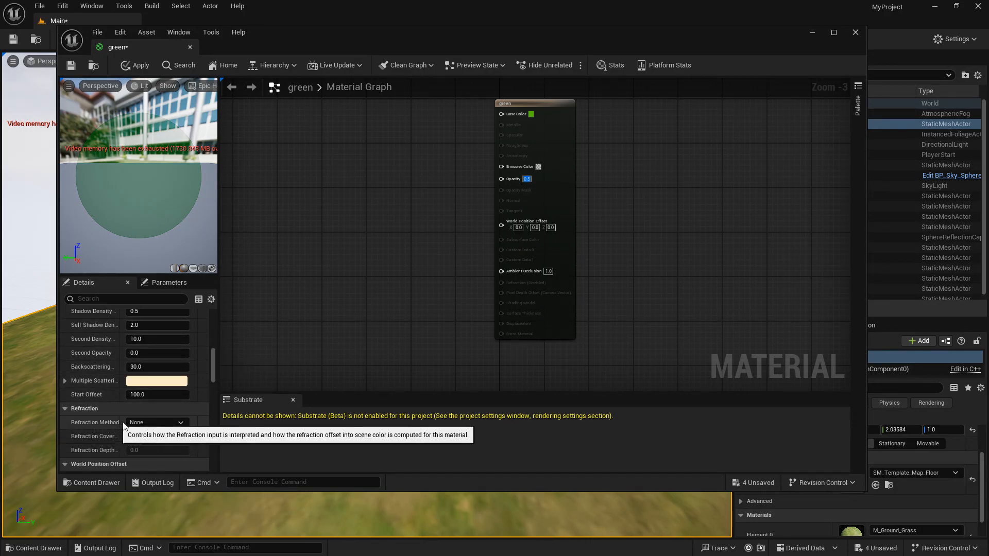
click(181, 423)
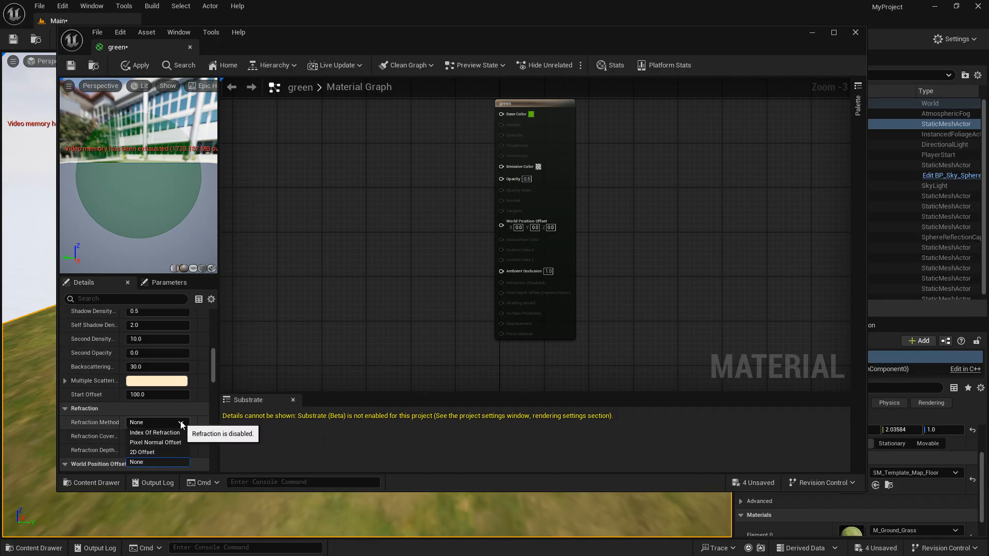
click(174, 433)
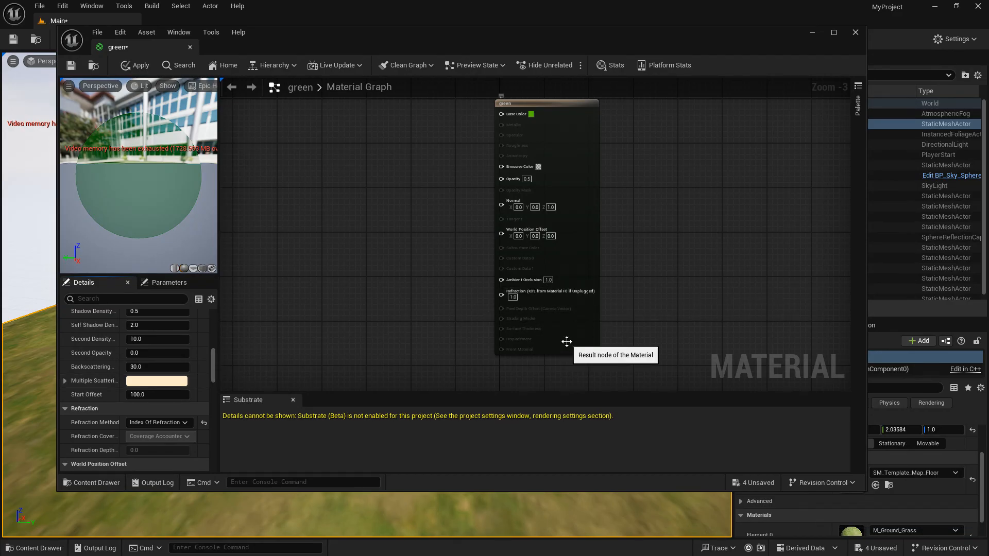
Set the Refraction value on the green material's result node to 1.52
click(513, 299)
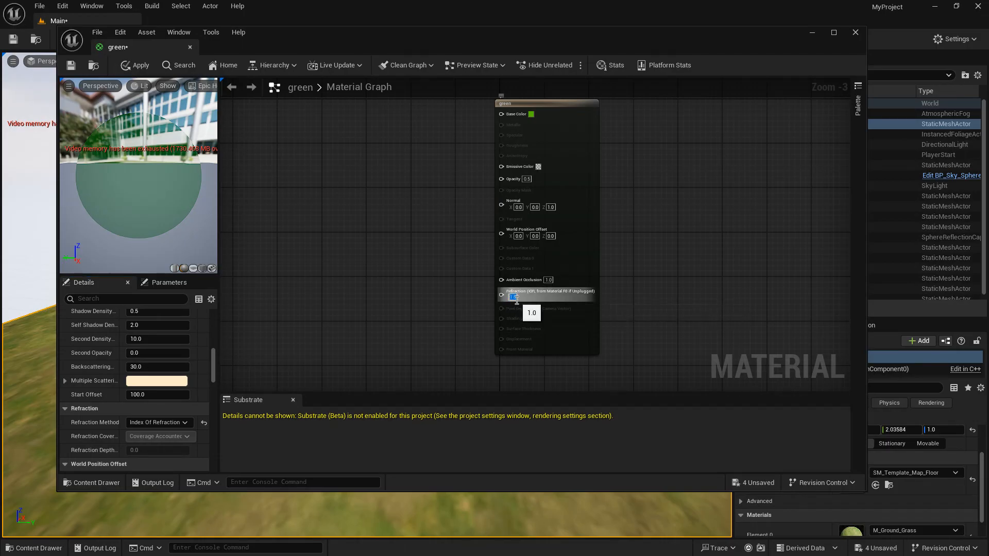
key(BackSpace)
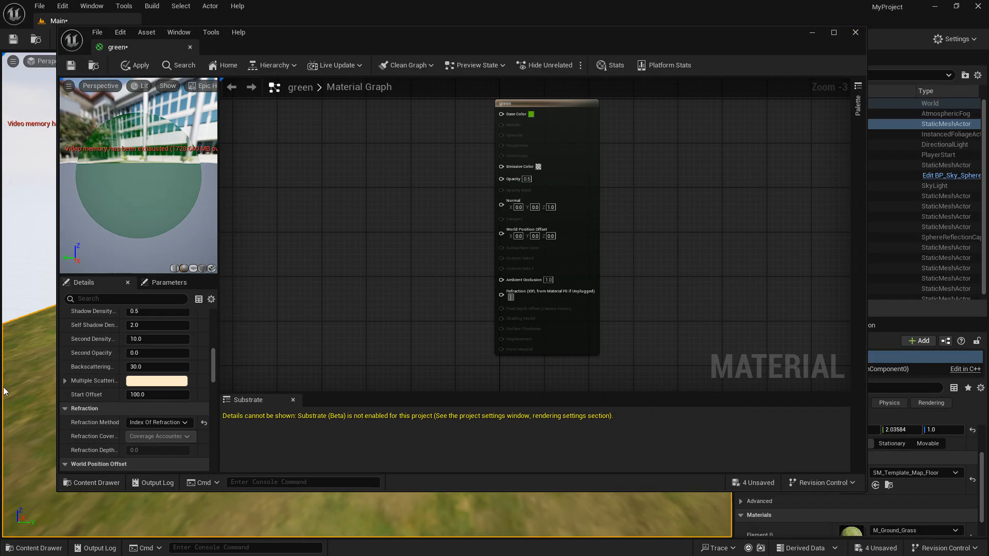
scroll(90, 384, up, 3)
scroll(98, 353, up, 5)
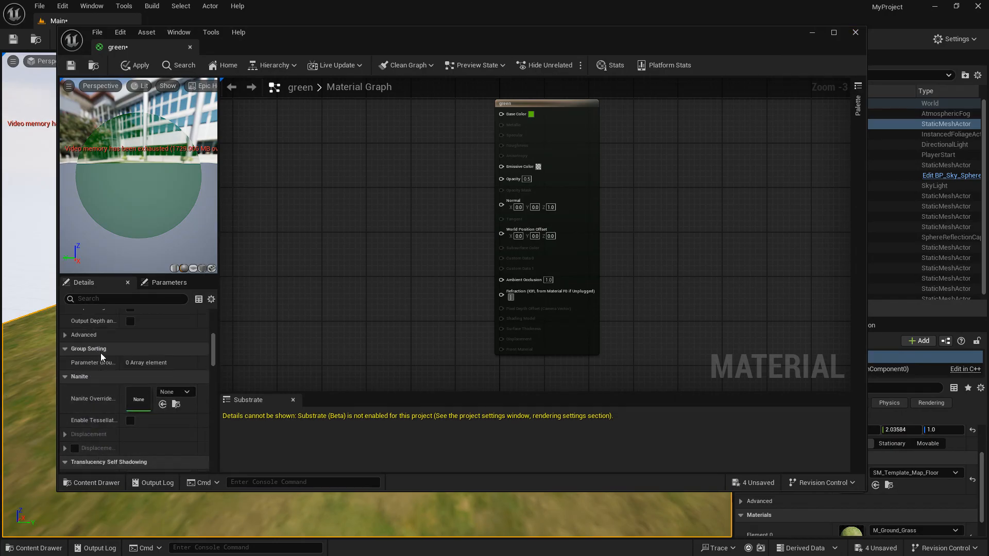
Set the green material's Opacity to 0.7, then close its editor and apply the changes to the original material
click(527, 178)
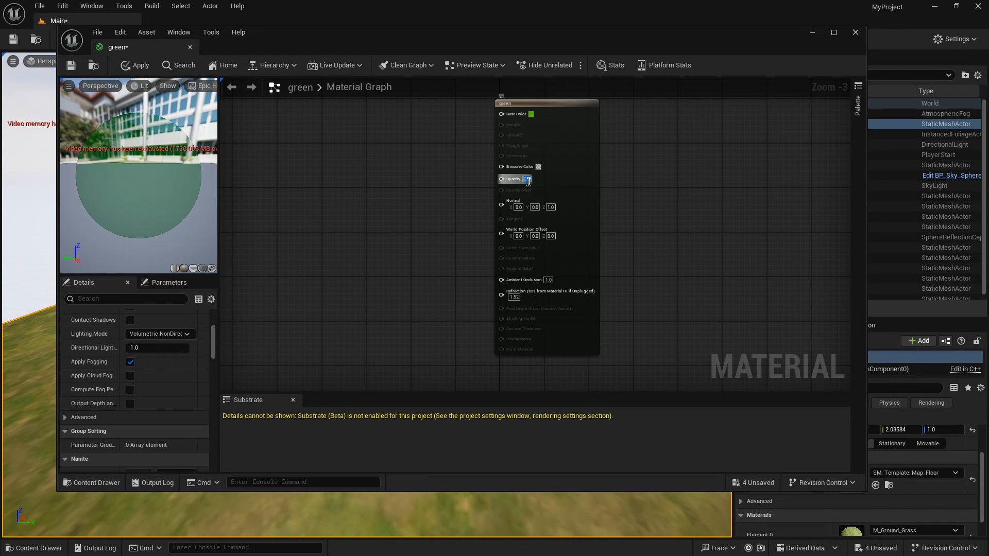
key(Return)
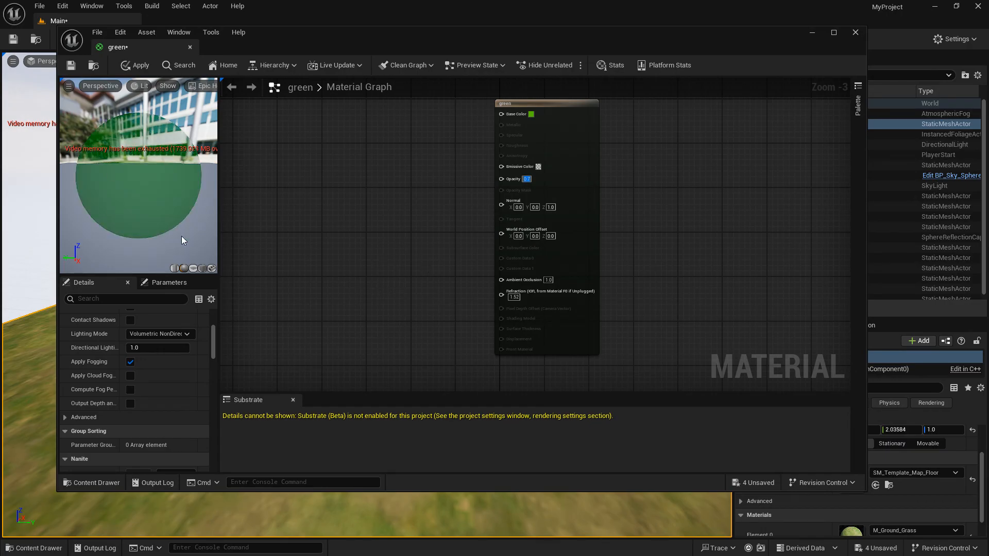
click(854, 31)
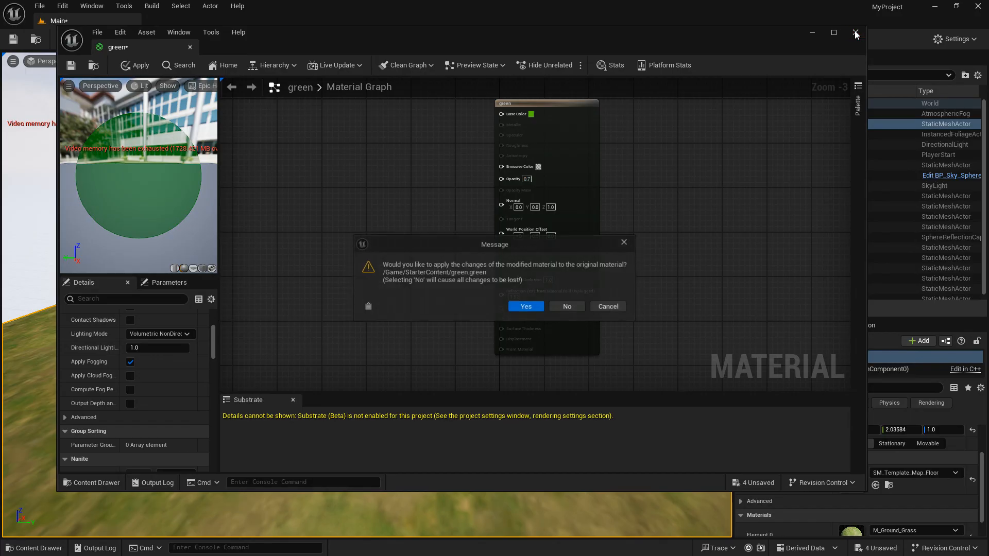
click(526, 306)
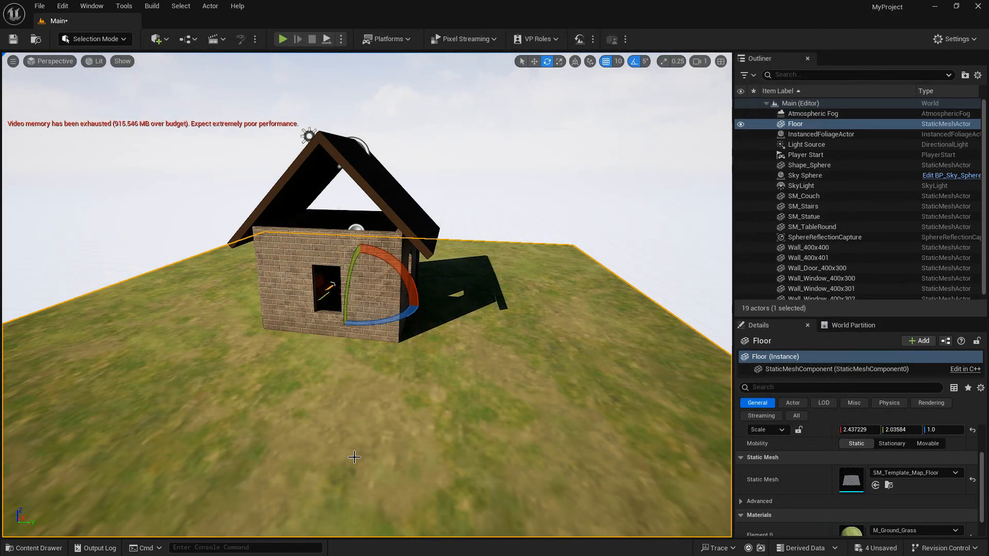
alt+drag(490, 403, 74, 373)
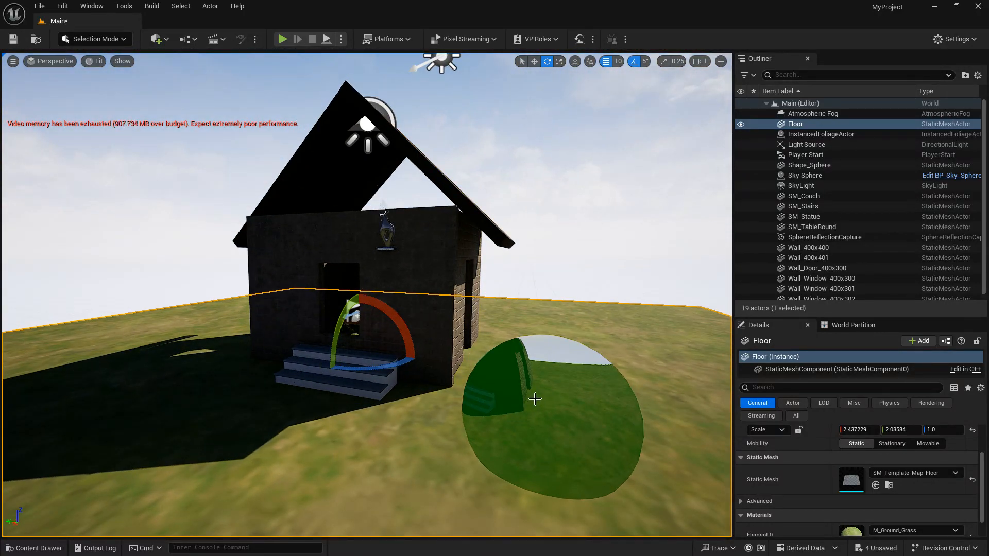